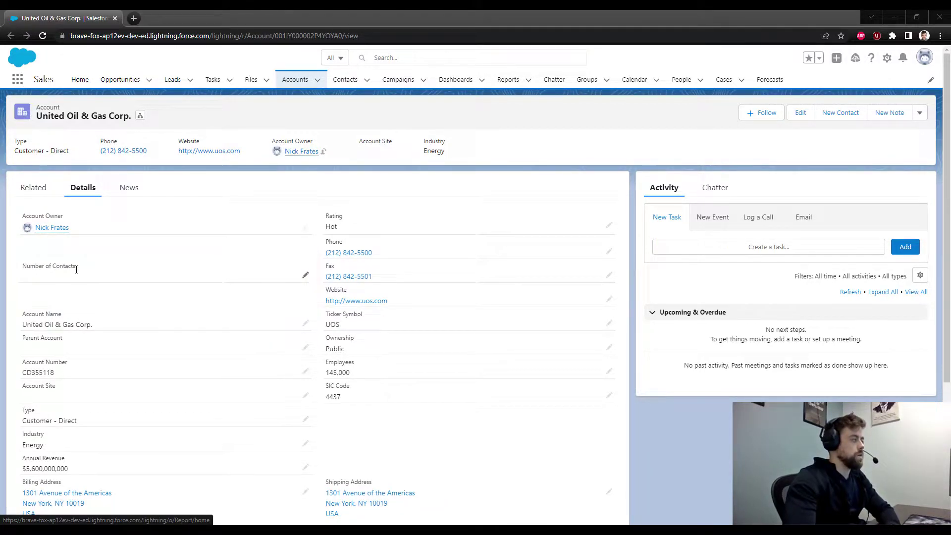
View the related contacts of the United Oil & Gas Corp. account and return to its details.
{"action": "left_click", "coordinate": [31, 190]}
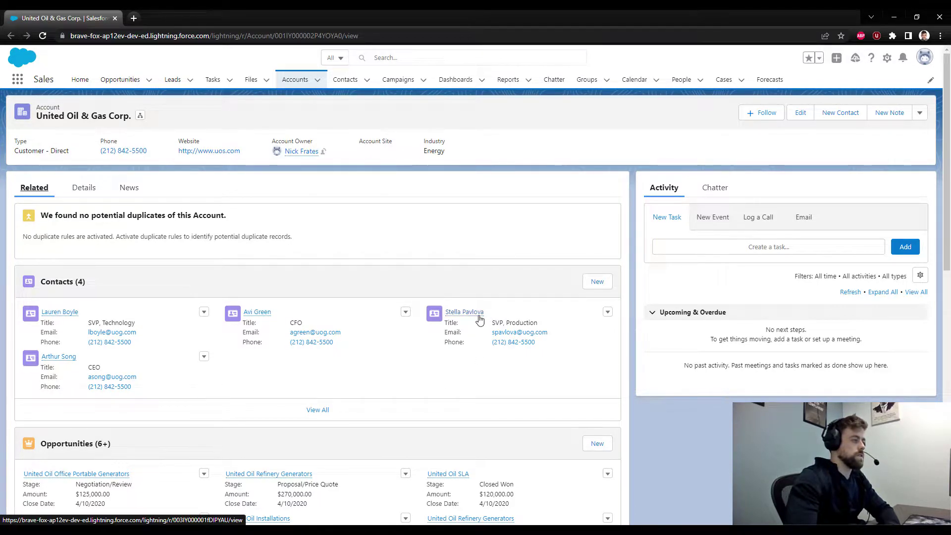
{"action": "left_click", "coordinate": [83, 187]}
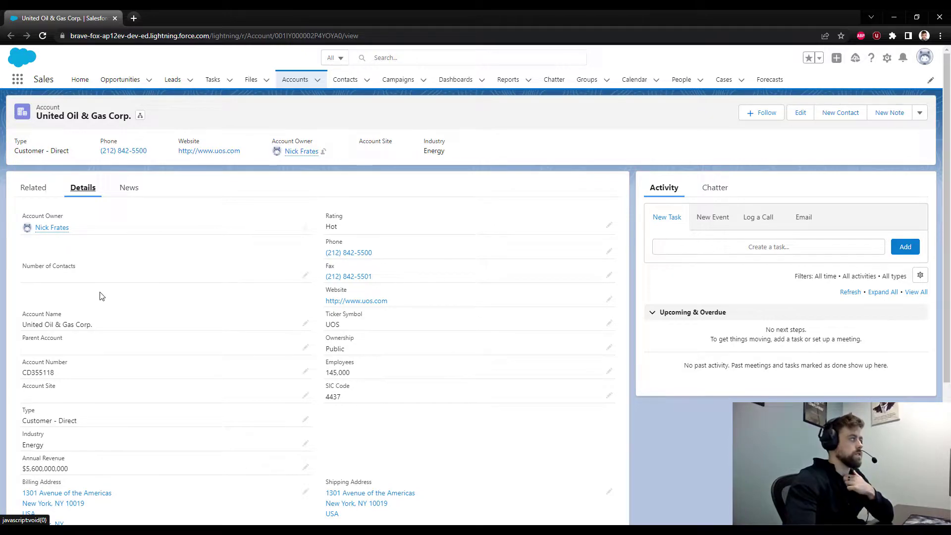
Open Salesforce Setup and find the Flows page by searching for "flows".
{"action": "left_click", "coordinate": [884, 60]}
{"action": "left_click", "coordinate": [862, 82]}
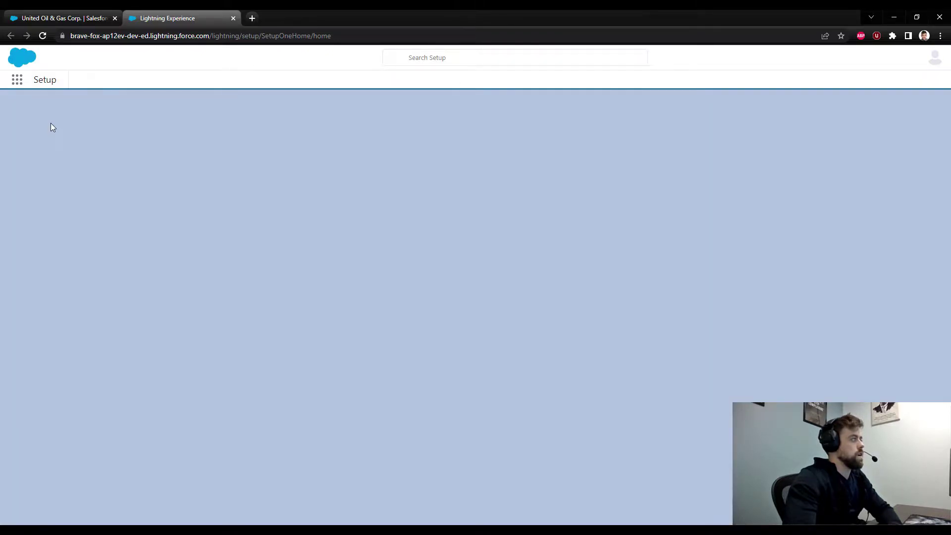
{"action": "left_click", "coordinate": [53, 107]}
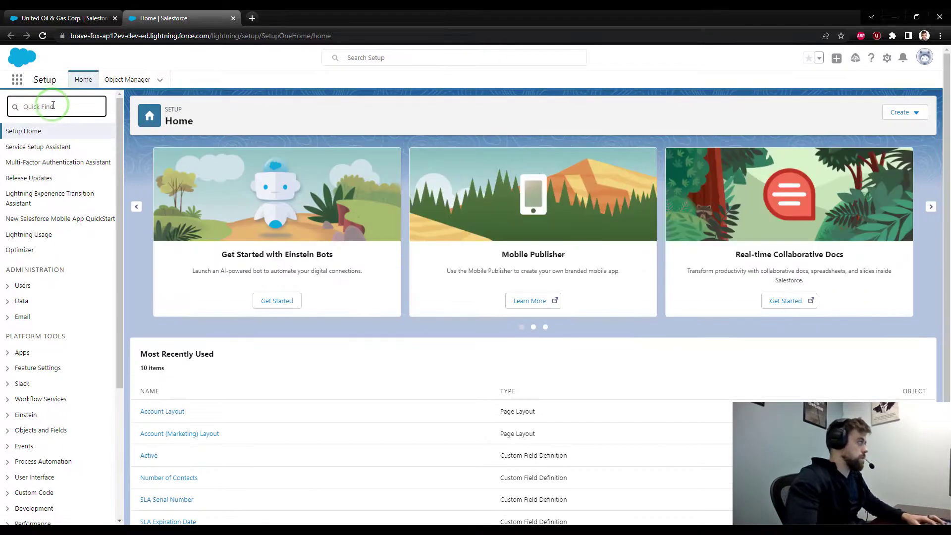
{"action": "type", "text": "fl"}
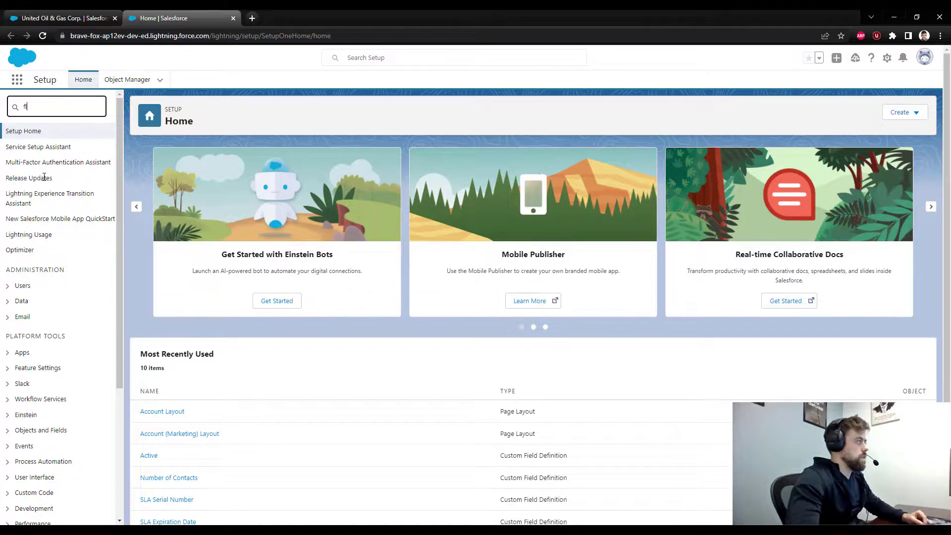
{"action": "type", "text": "ows"}
{"action": "left_click", "coordinate": [33, 150]}
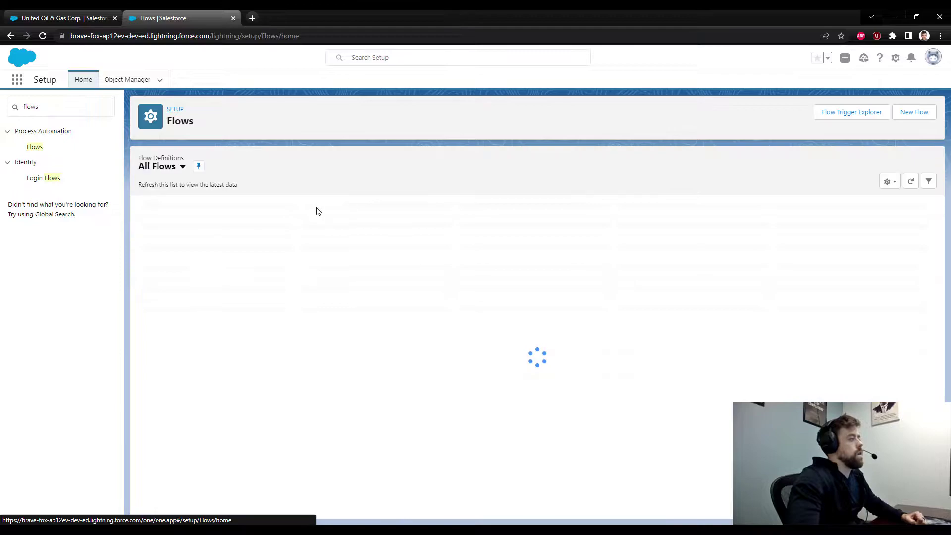
Create a new Schedule-Triggered Flow.
{"action": "left_click", "coordinate": [909, 116]}
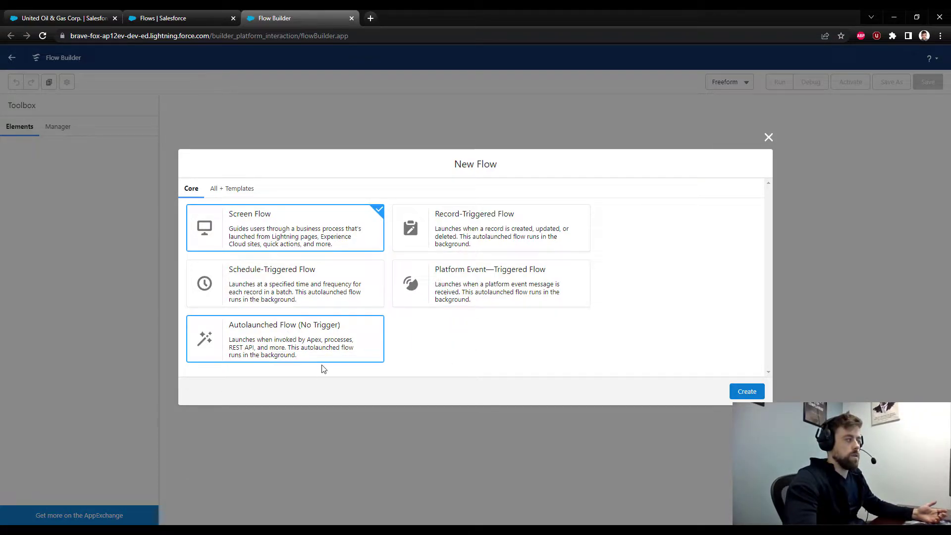
{"action": "left_click", "coordinate": [299, 296]}
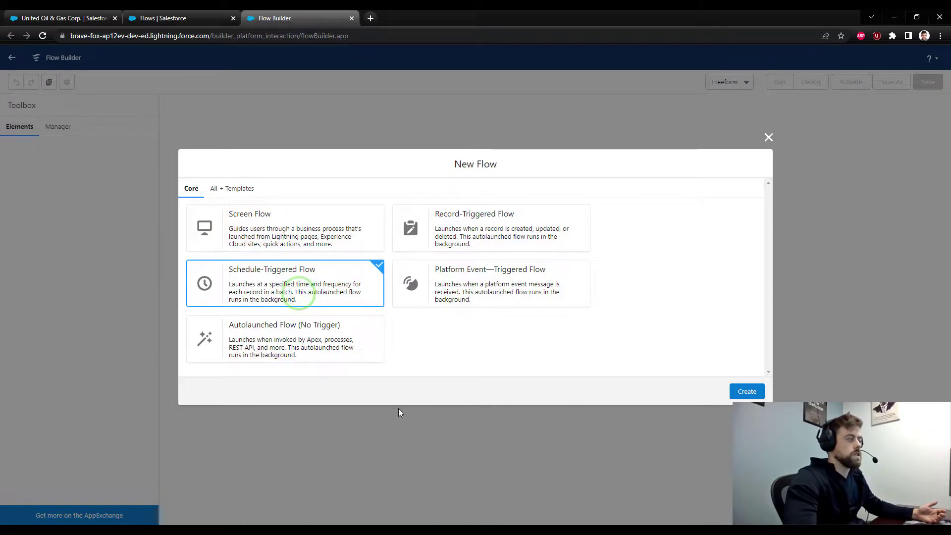
{"action": "left_click", "coordinate": [748, 393]}
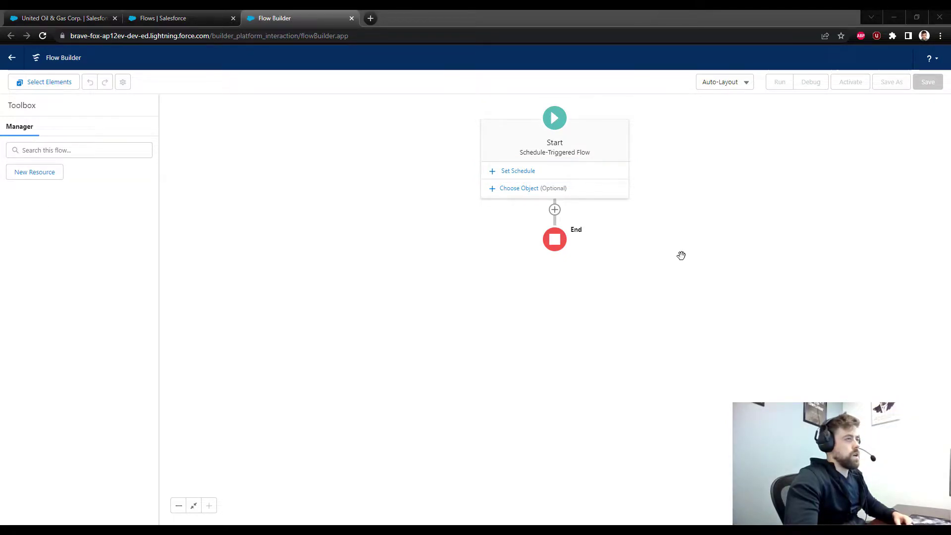
Switch the flow canvas to Freeform layout and reposition the Start element.
{"action": "left_click", "coordinate": [718, 183]}
{"action": "left_click", "coordinate": [717, 81]}
{"action": "left_click", "coordinate": [715, 120]}
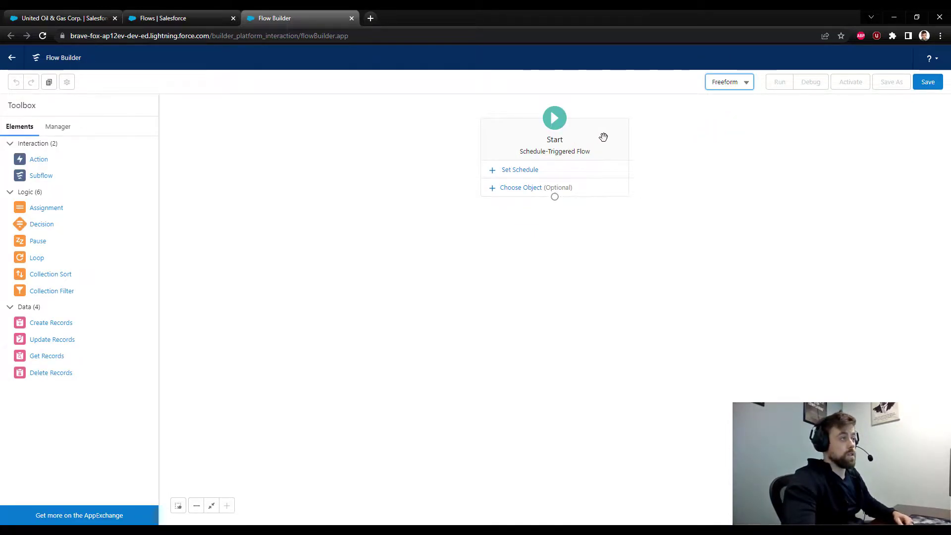
{"action": "left_click_drag", "start_coordinate": [603, 139], "coordinate": [514, 154]}
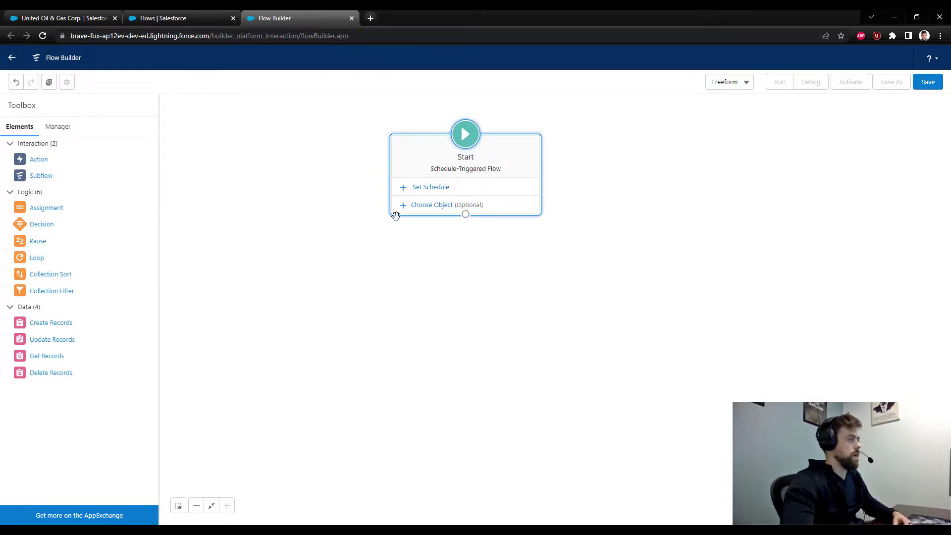
Schedule the flow to start on May 6, 2022 at 12:30 PM with the frequency Once.
{"action": "left_click", "coordinate": [426, 193]}
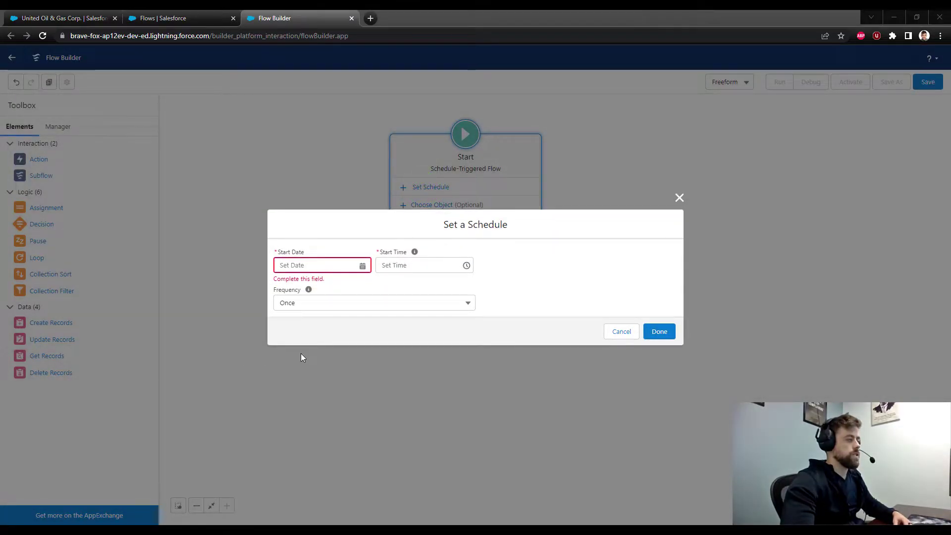
{"action": "left_click", "coordinate": [297, 265]}
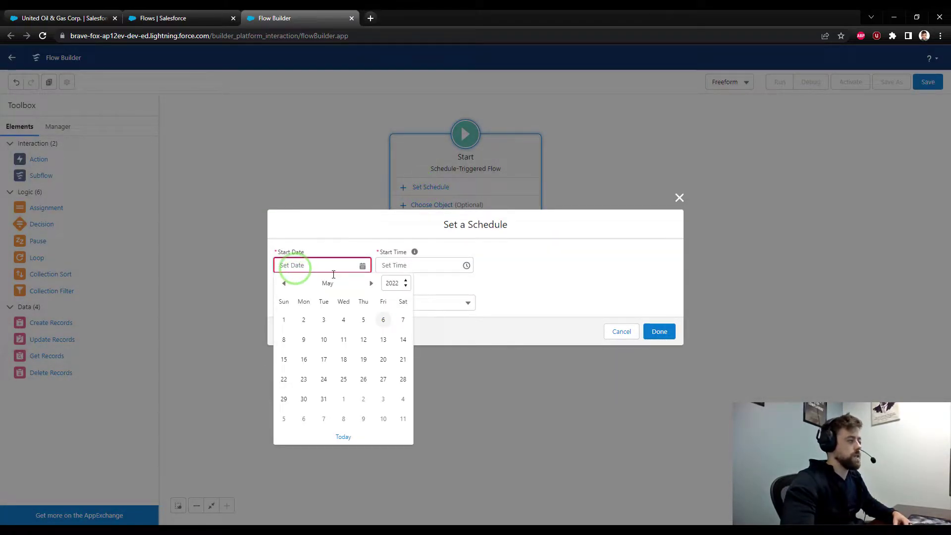
{"action": "left_click", "coordinate": [382, 322]}
{"action": "left_click", "coordinate": [429, 265]}
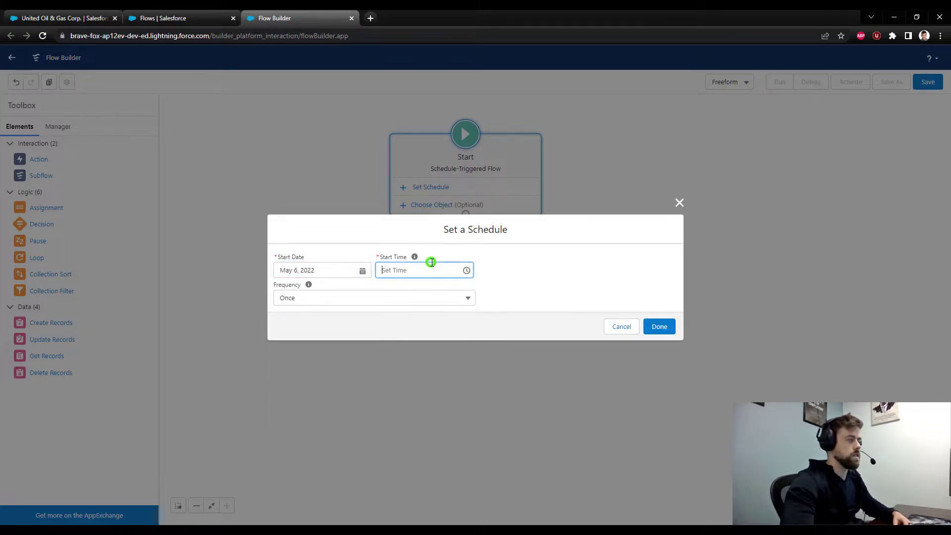
{"action": "scroll", "coordinate": [432, 331], "scroll_direction": "down", "scroll_amount": 3}
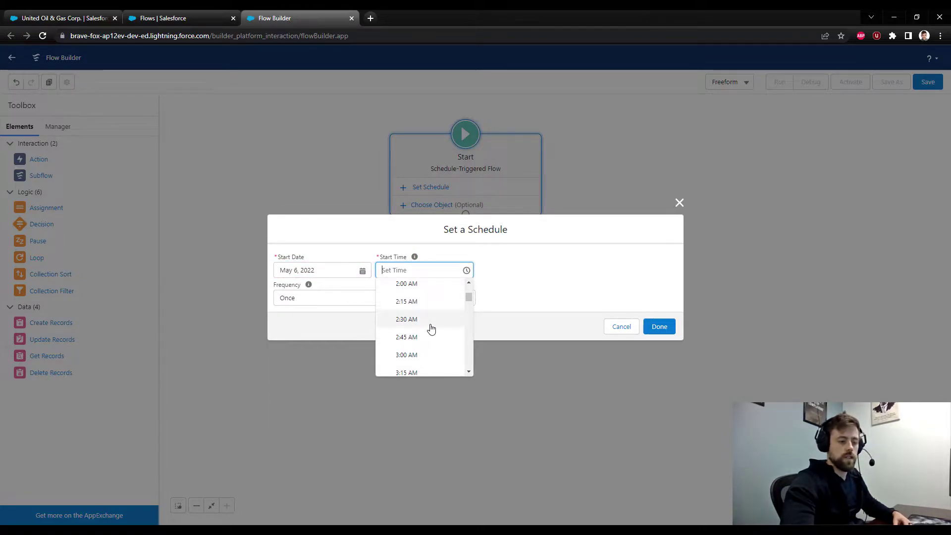
{"action": "type", "text": "12:"}
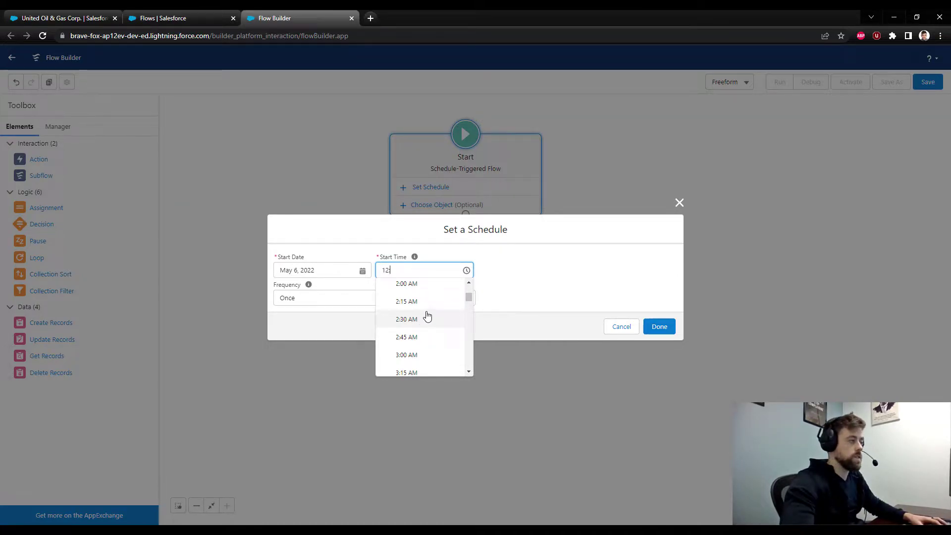
{"action": "type", "text": "25"}
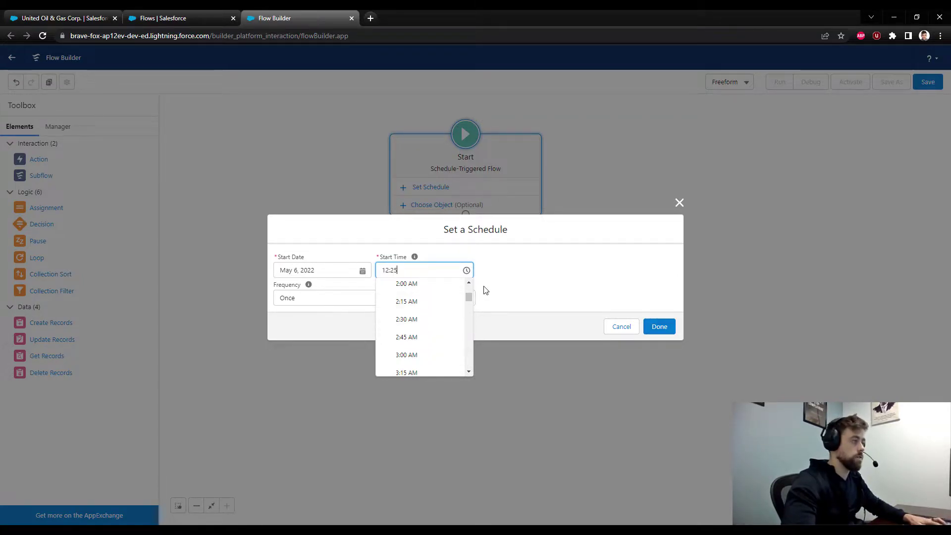
{"action": "key", "text": "BackSpace"}
{"action": "key", "text": "BackSpace"}
{"action": "type", "text": "30 PM"}
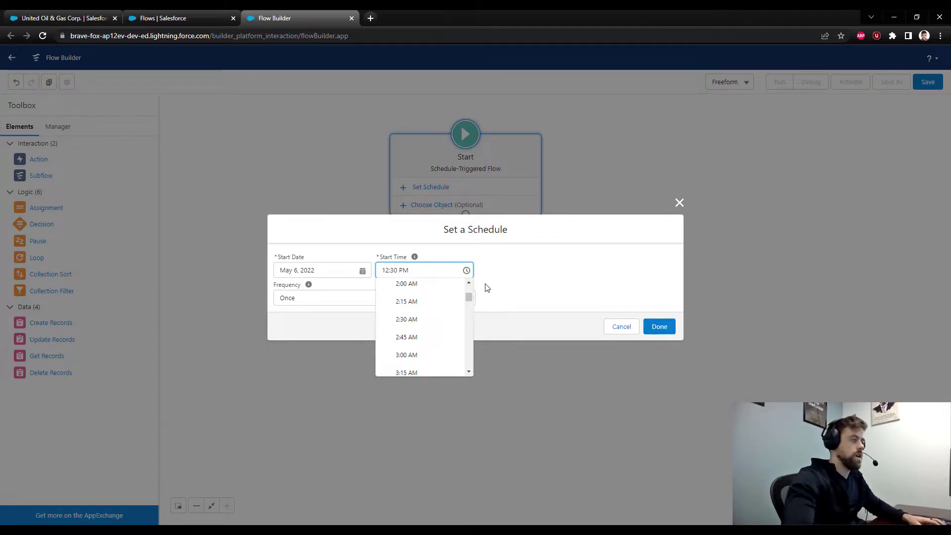
{"action": "left_click", "coordinate": [565, 276]}
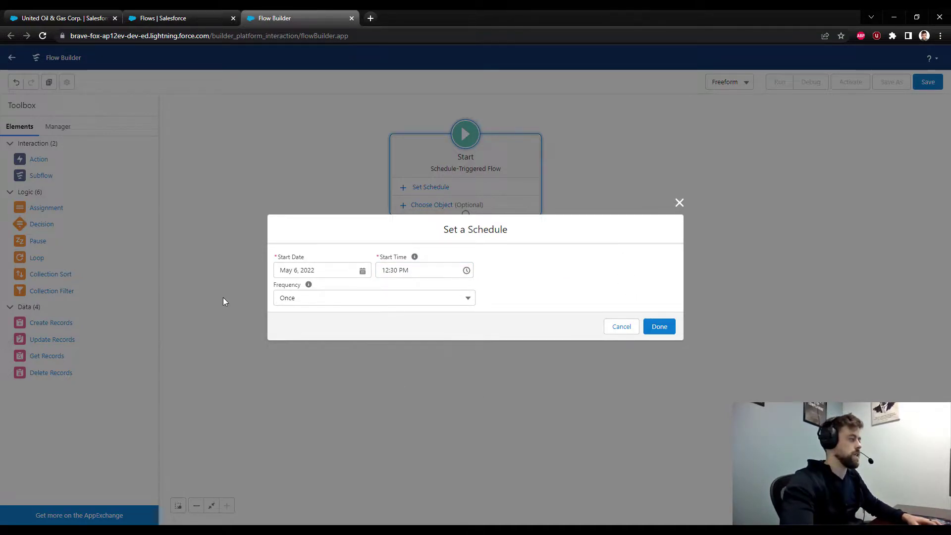
{"action": "left_click", "coordinate": [661, 327]}
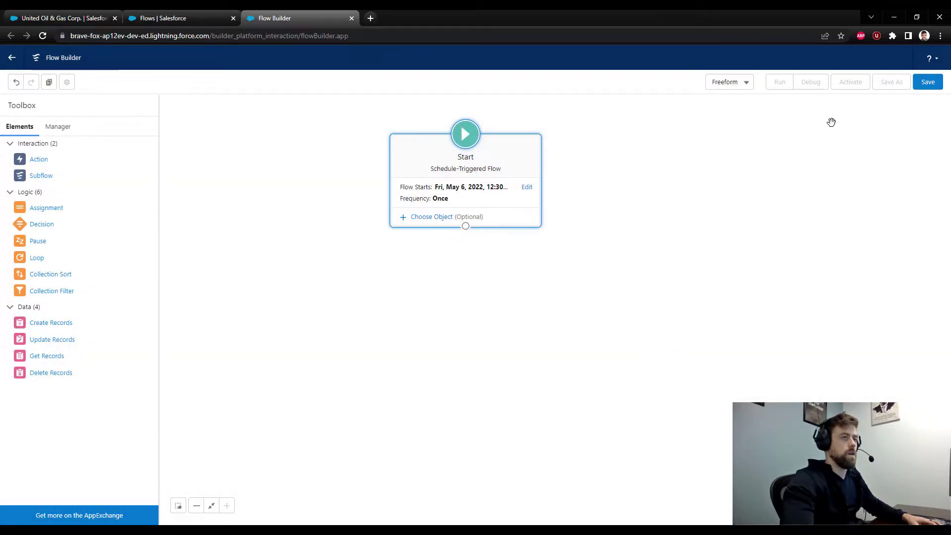
Save the flow with the label "Loop Example" and the API name Loop_Example.
{"action": "left_click", "coordinate": [929, 89]}
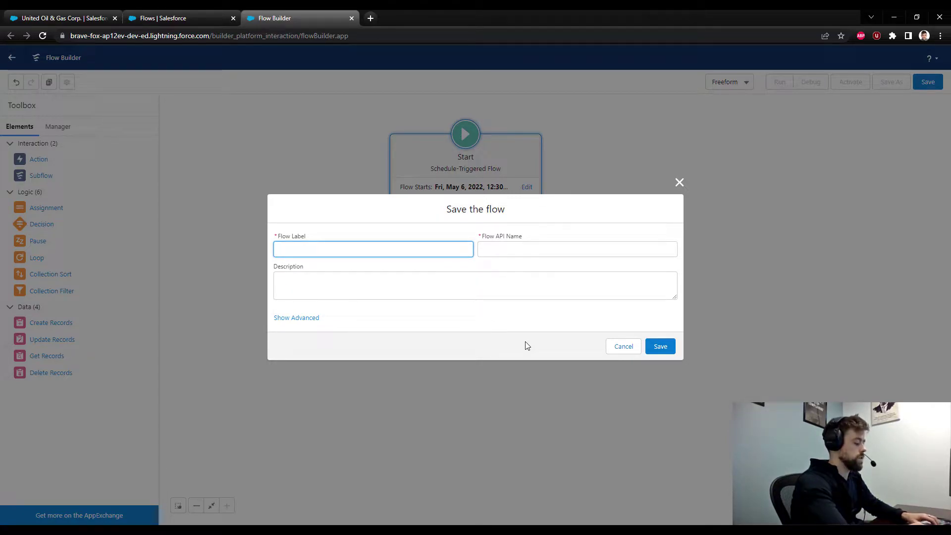
{"action": "type", "text": "Loop Example"}
{"action": "key", "text": "Tab"}
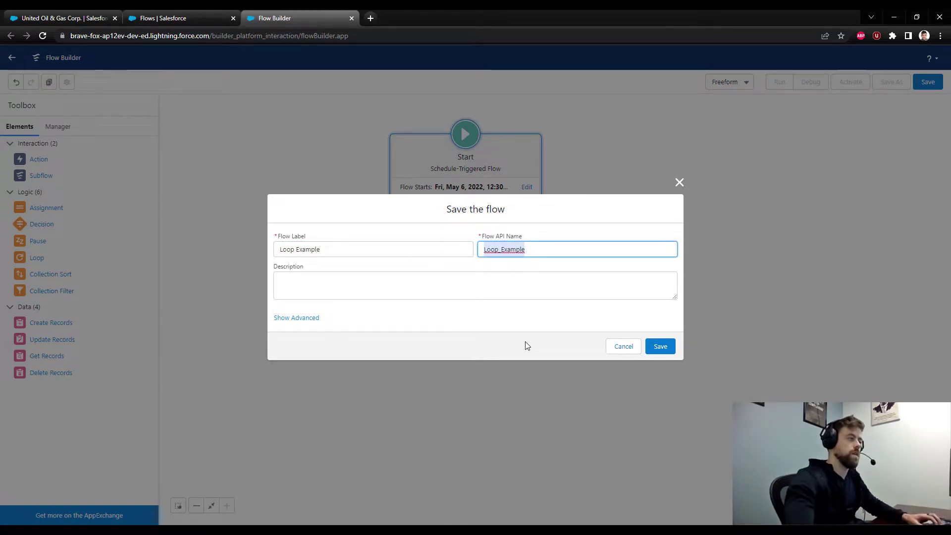
{"action": "left_click", "coordinate": [658, 349]}
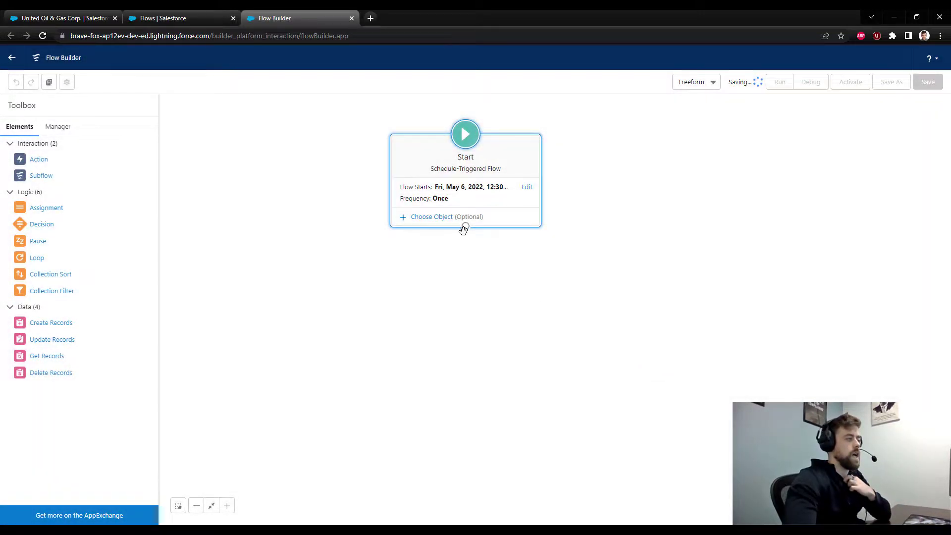
Set the Start element's object to Account with no condition requirements, running for all accounts, and save the flow.
{"action": "left_click", "coordinate": [431, 219]}
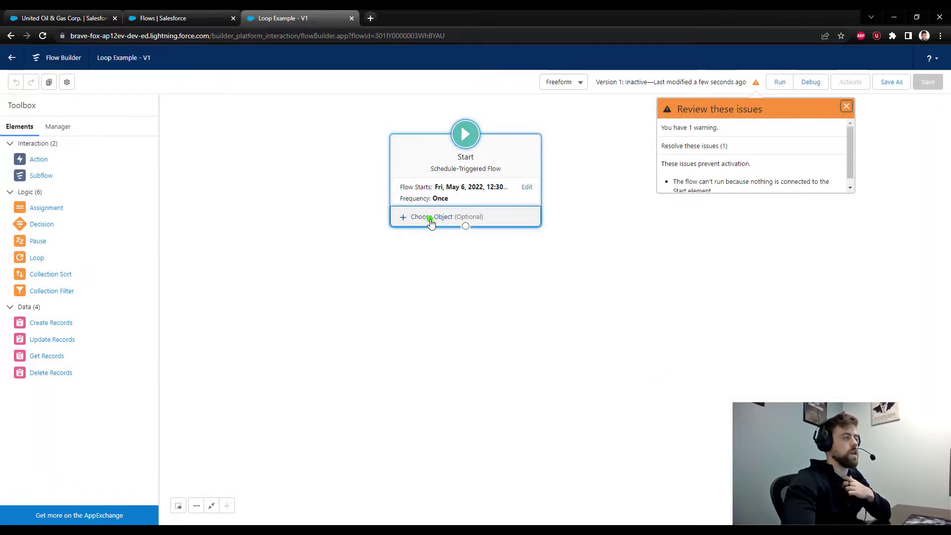
{"action": "left_click", "coordinate": [366, 297]}
{"action": "type", "text": "acc"}
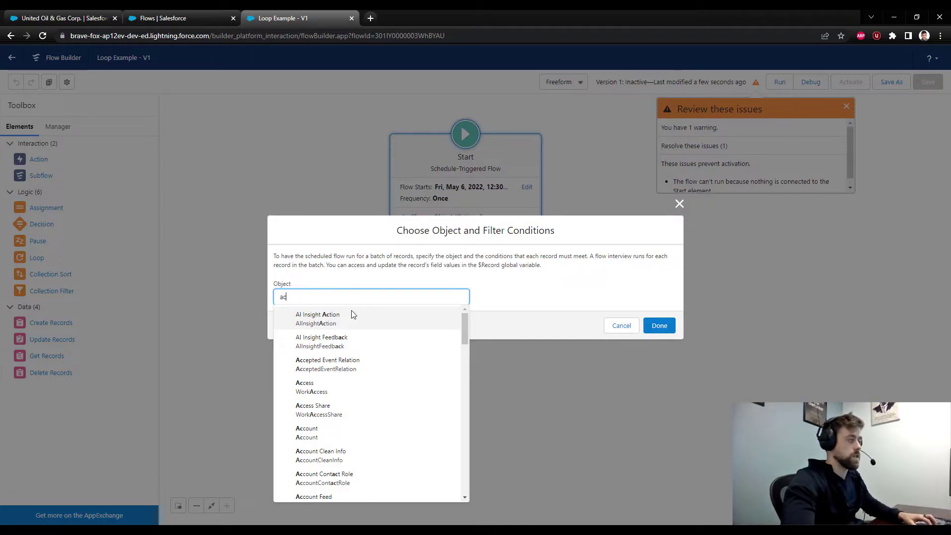
{"action": "left_click", "coordinate": [314, 388]}
{"action": "left_click", "coordinate": [501, 264]}
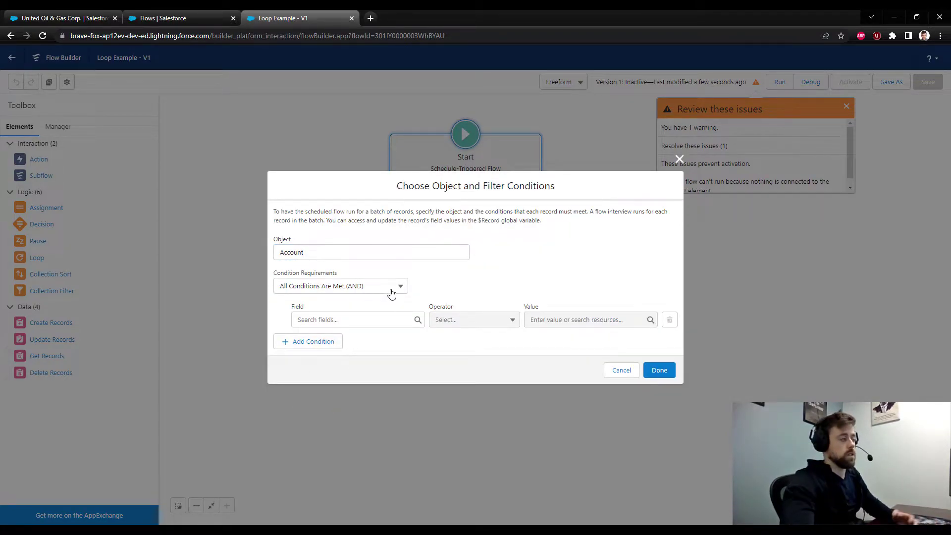
{"action": "left_click", "coordinate": [308, 294]}
{"action": "left_click", "coordinate": [307, 312]}
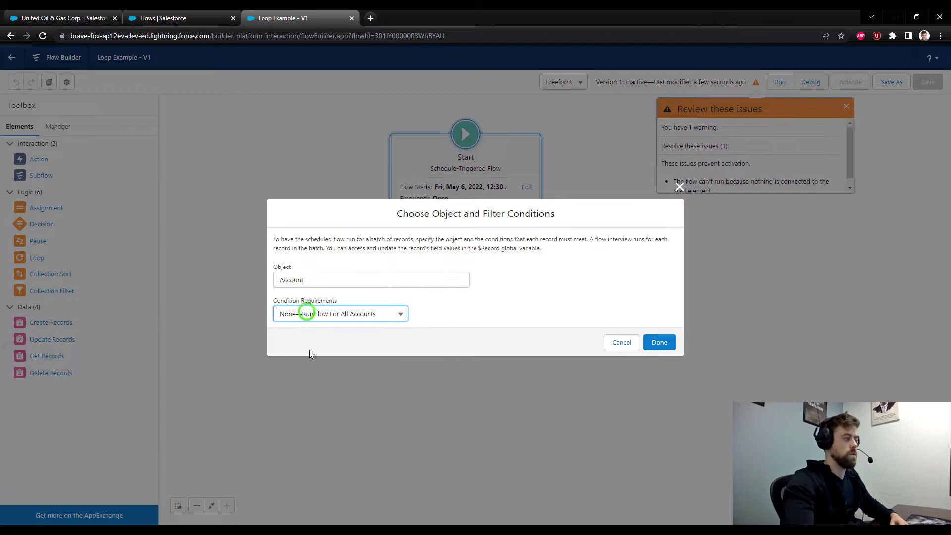
{"action": "left_click", "coordinate": [482, 309]}
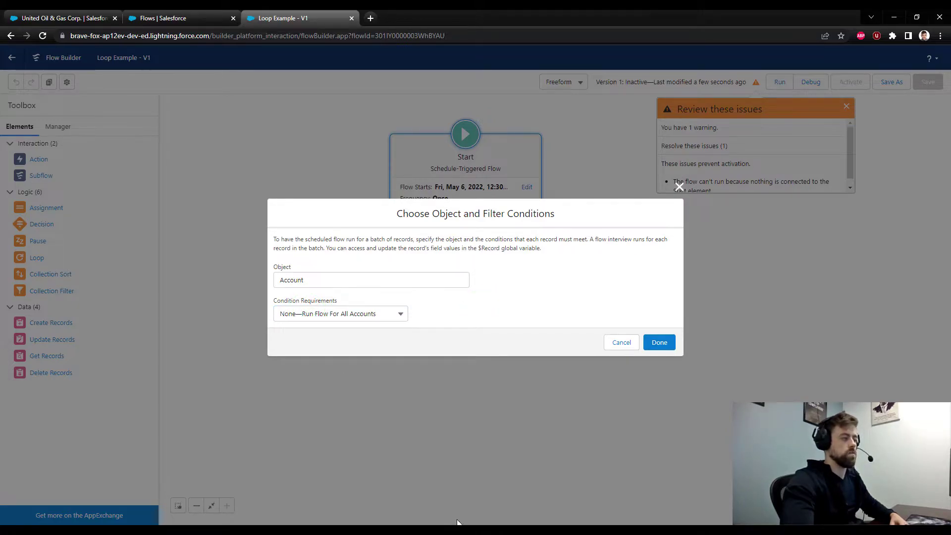
{"action": "left_click", "coordinate": [655, 347]}
{"action": "left_click", "coordinate": [928, 82]}
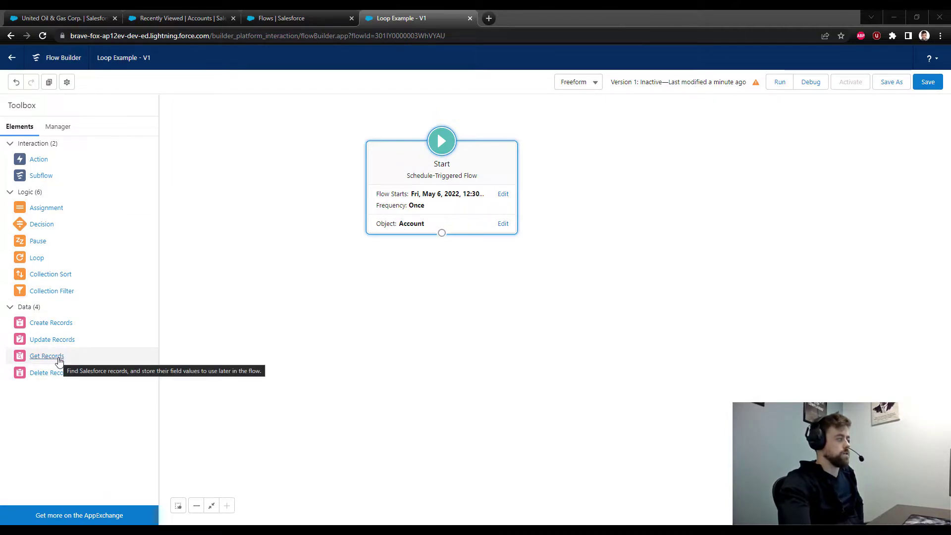
Add a Get Records element below Start, labelled "Get Related Contacts", that retrieves records of the Contact object.
{"action": "left_click_drag", "start_coordinate": [49, 362], "coordinate": [436, 264]}
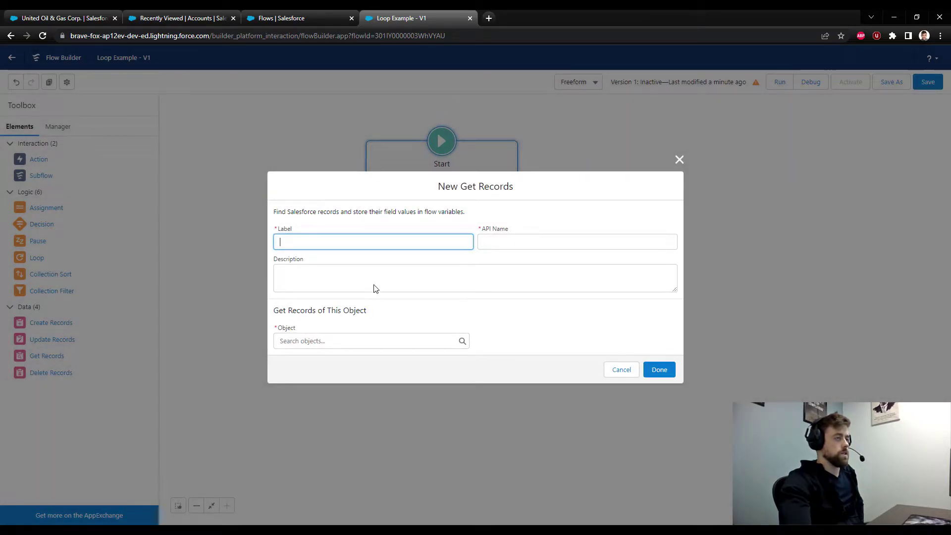
{"action": "type", "text": "Get Related Contact"}
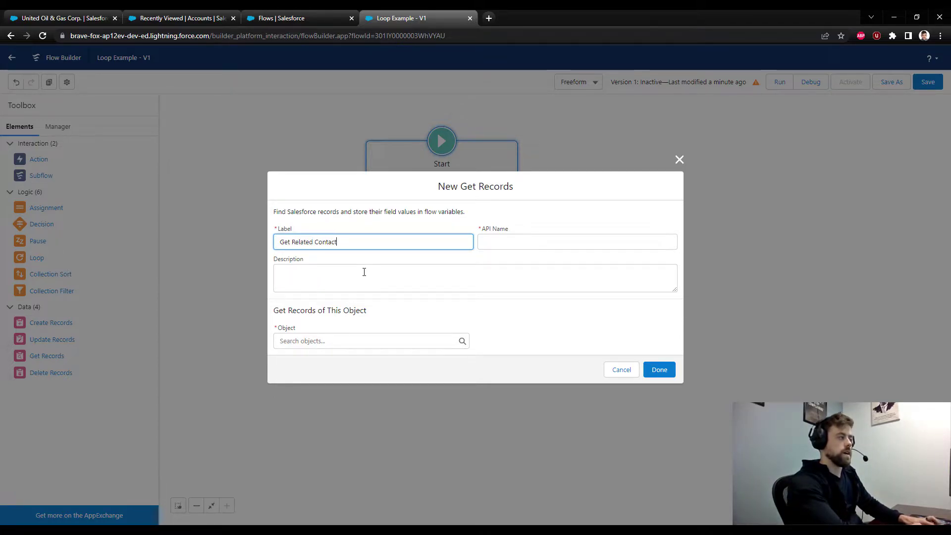
{"action": "type", "text": "s"}
{"action": "key", "text": "Tab"}
{"action": "left_click", "coordinate": [314, 341]}
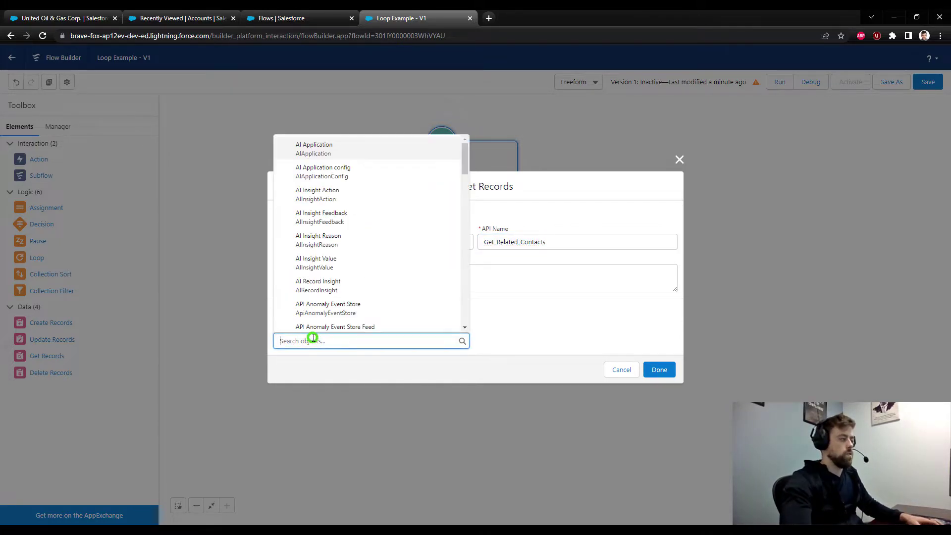
{"action": "type", "text": "contact"}
{"action": "left_click", "coordinate": [307, 193]}
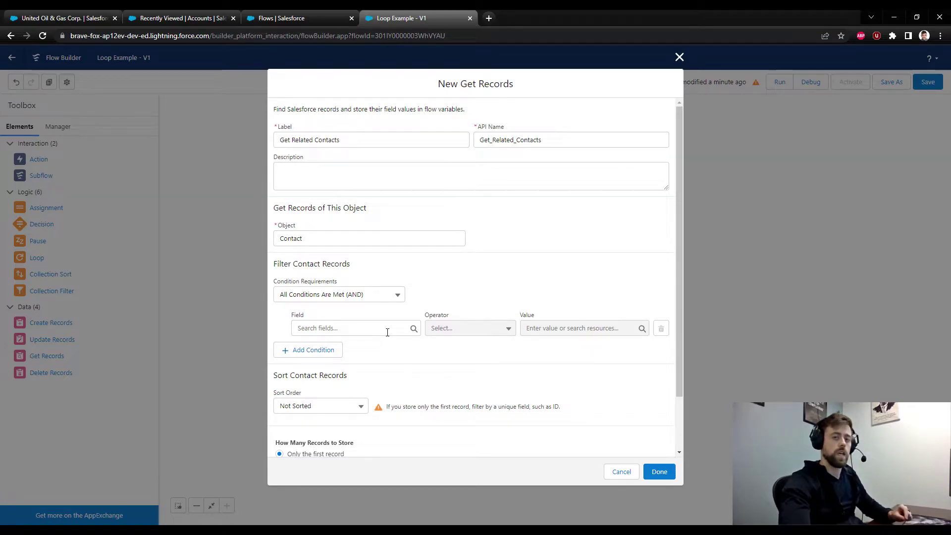
Filter the Contact records with the condition AccountId Equals $Record > Account ID.
{"action": "left_click", "coordinate": [351, 328]}
{"action": "type", "text": "accountid"}
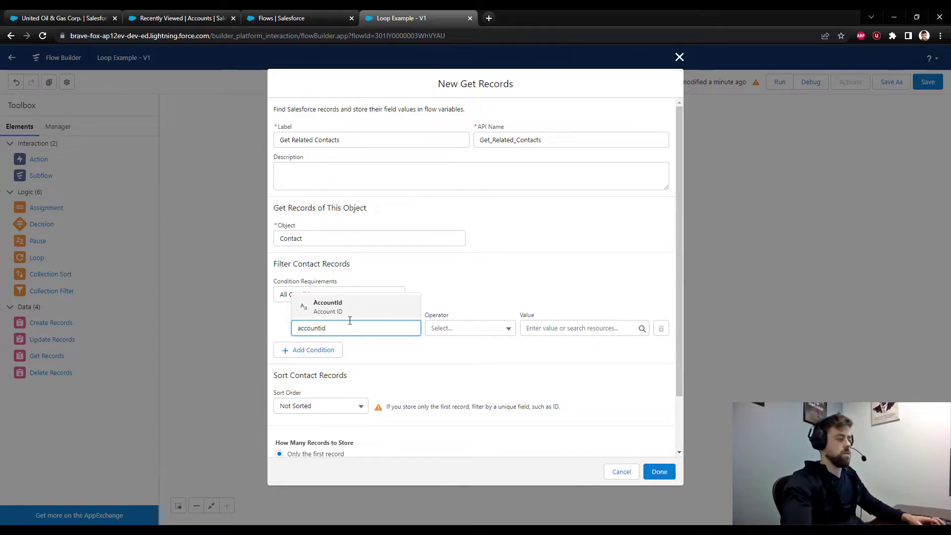
{"action": "left_click", "coordinate": [346, 305]}
{"action": "left_click", "coordinate": [447, 361]}
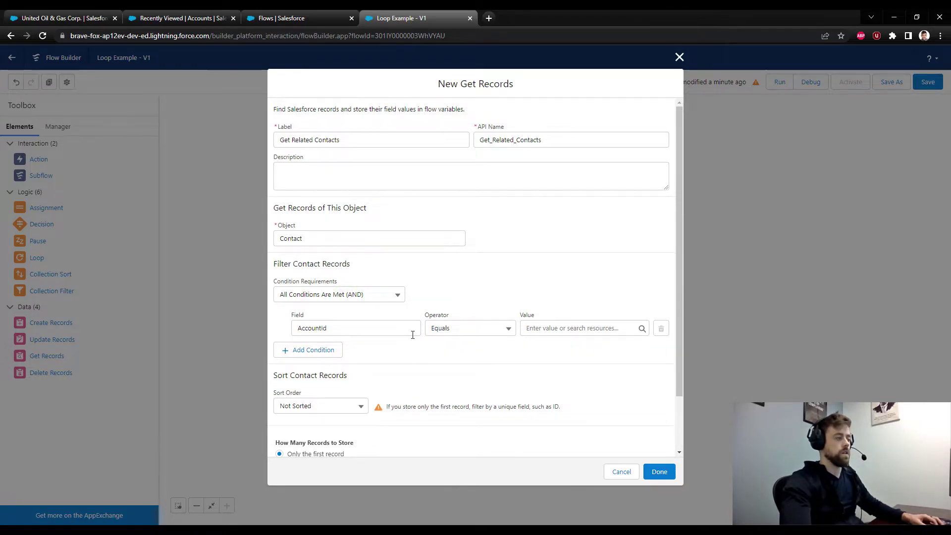
{"action": "left_click", "coordinate": [577, 329]}
{"action": "scroll", "coordinate": [565, 270], "scroll_direction": "down", "scroll_amount": 2}
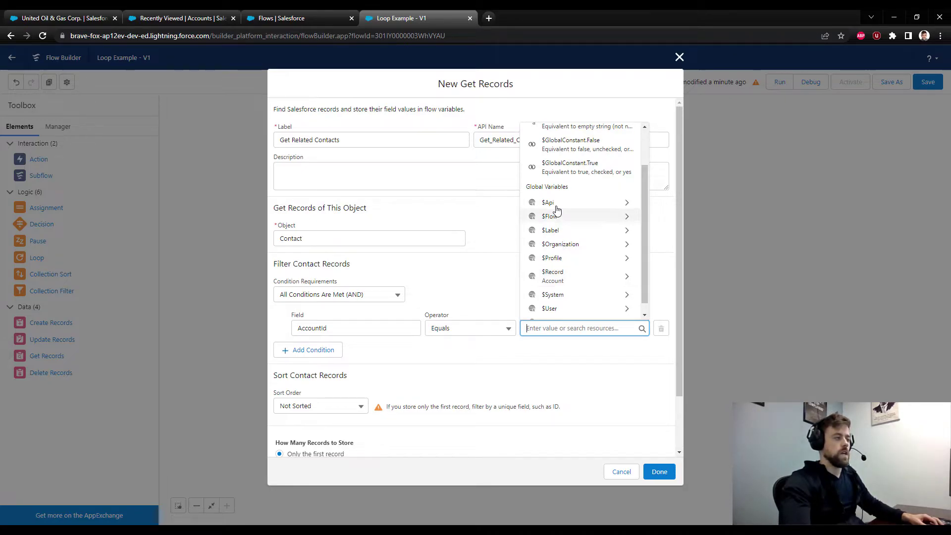
{"action": "left_click", "coordinate": [581, 287]}
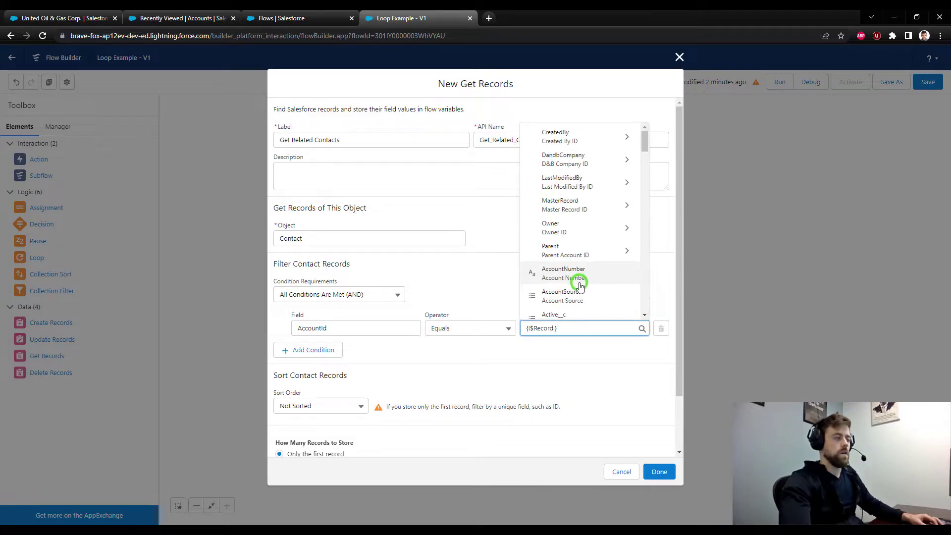
{"action": "scroll", "coordinate": [590, 260], "scroll_direction": "down", "scroll_amount": 3}
{"action": "scroll", "coordinate": [591, 259], "scroll_direction": "down", "scroll_amount": 8}
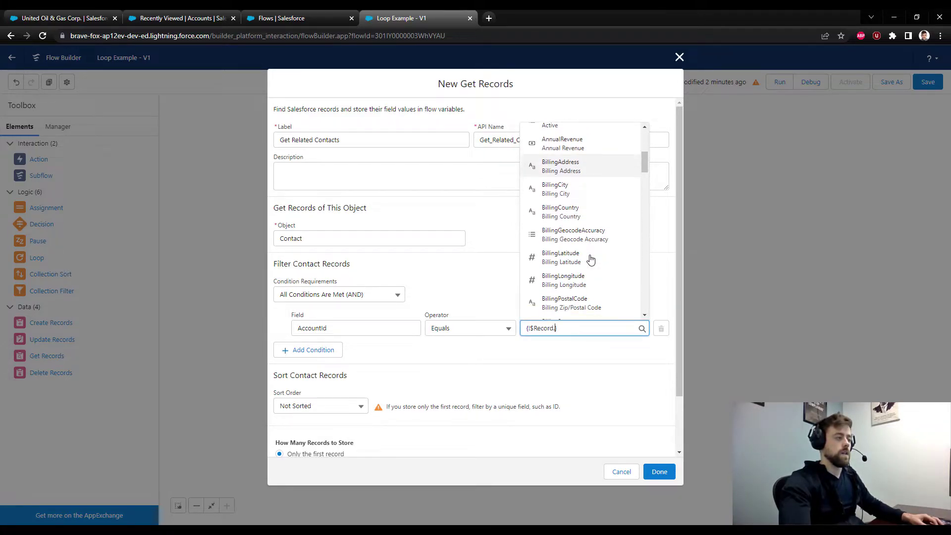
{"action": "scroll", "coordinate": [591, 259], "scroll_direction": "down", "scroll_amount": 4}
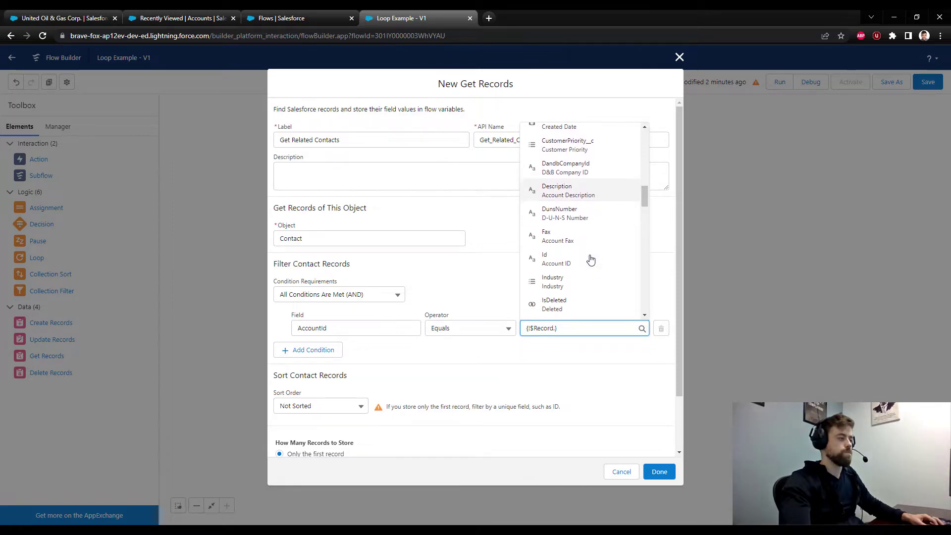
{"action": "scroll", "coordinate": [590, 254], "scroll_direction": "up", "scroll_amount": 1}
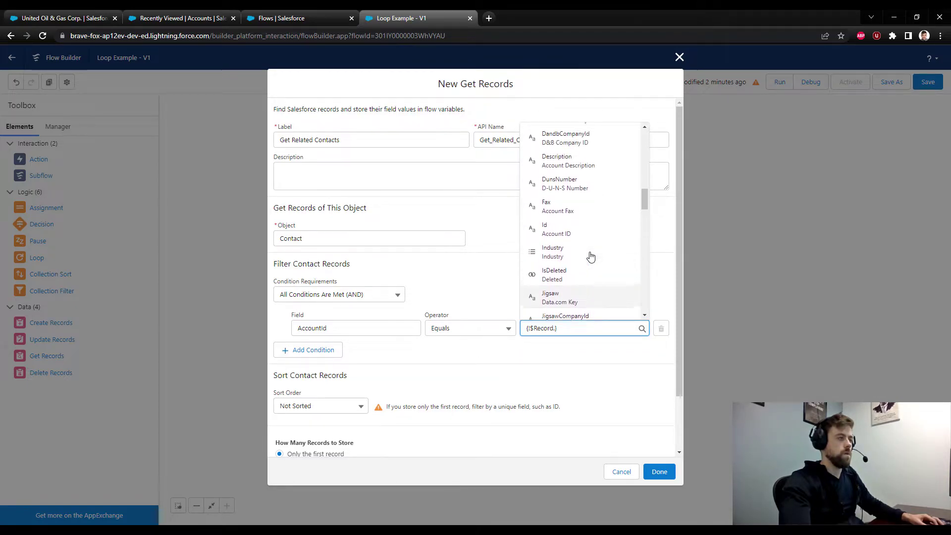
{"action": "left_click", "coordinate": [613, 240]}
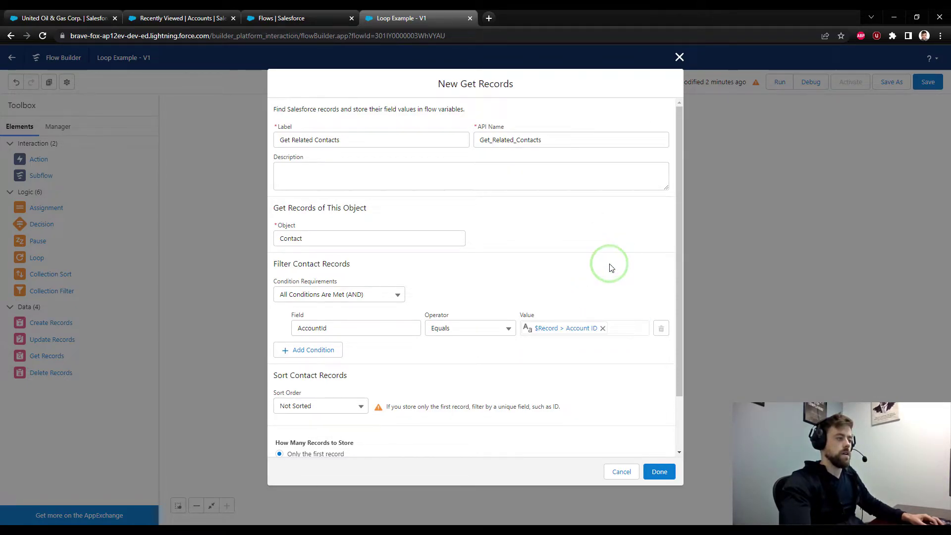
{"action": "left_click", "coordinate": [575, 330]}
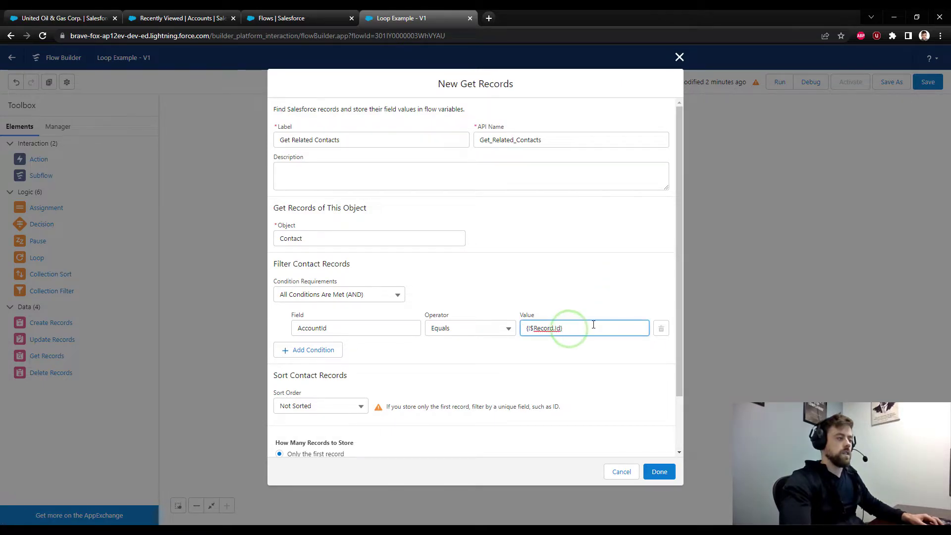
{"action": "left_click", "coordinate": [578, 285]}
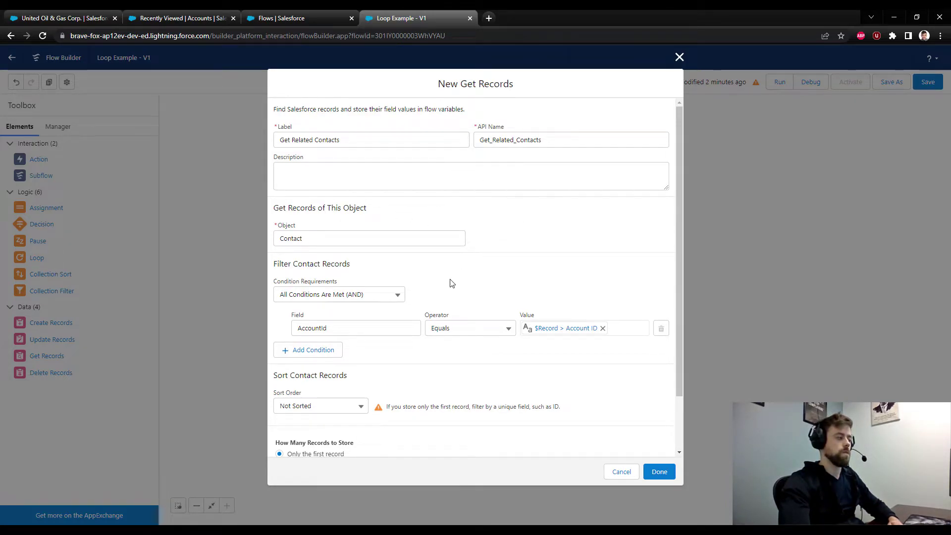
Set the Get Related Contacts element to store all records and finish creating it.
{"action": "scroll", "coordinate": [423, 218], "scroll_direction": "down", "scroll_amount": 2}
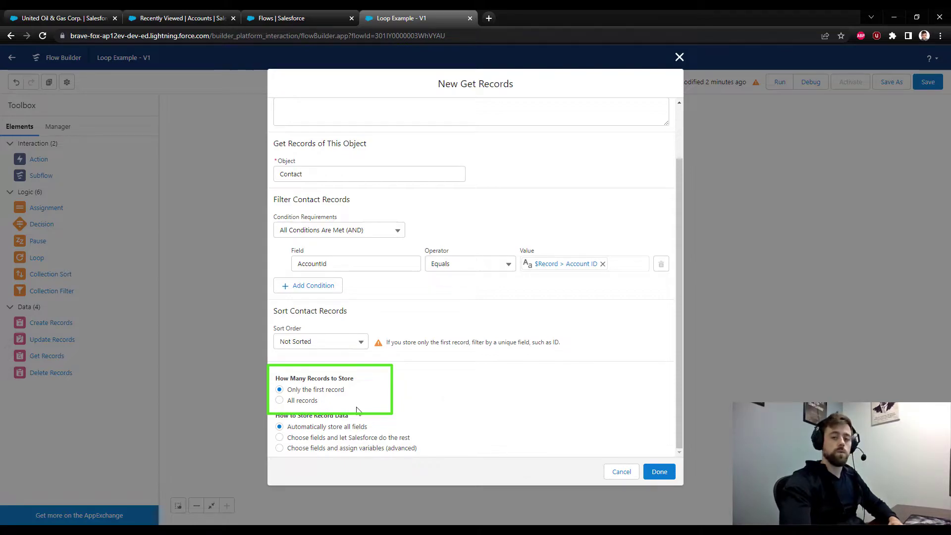
{"action": "left_click", "coordinate": [279, 401]}
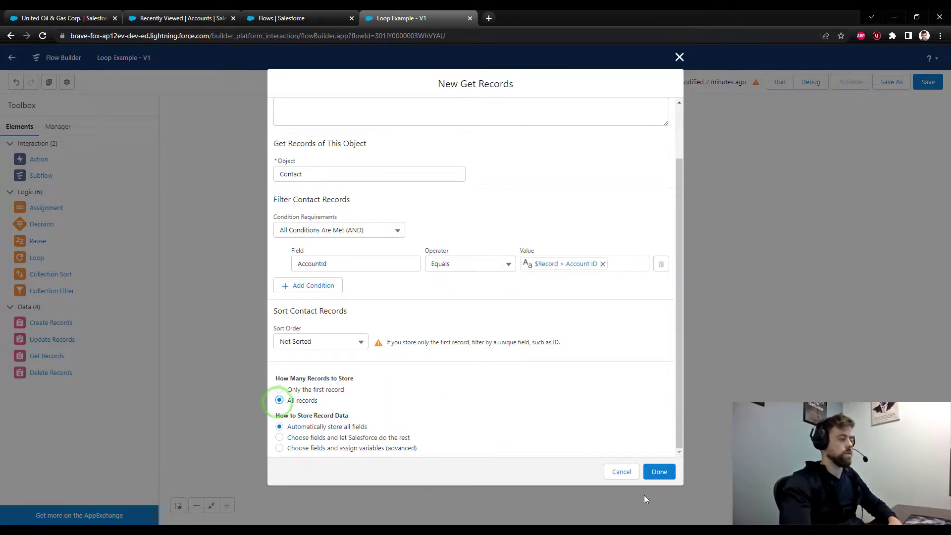
{"action": "left_click", "coordinate": [660, 475]}
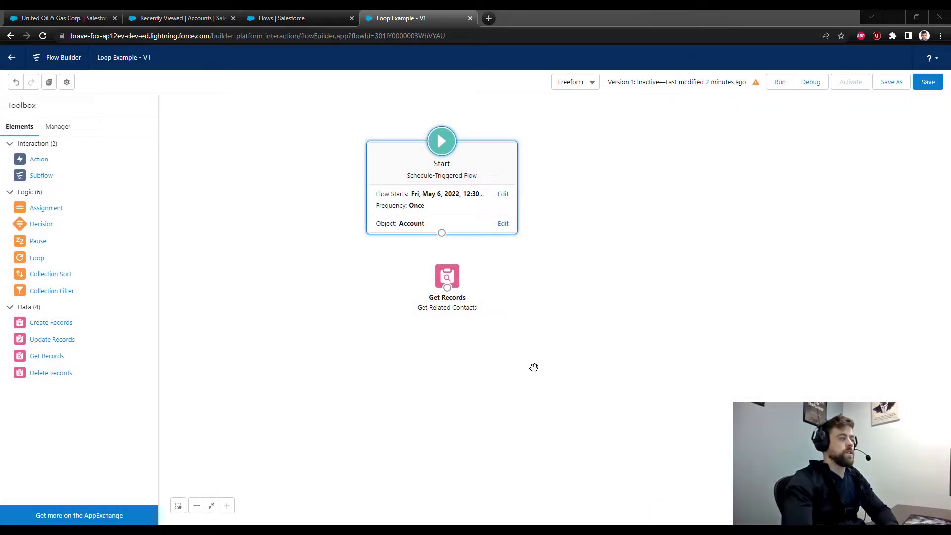
Connect the Start element to Get Related Contacts and align the Get Records element beneath it.
{"action": "left_click_drag", "start_coordinate": [447, 277], "coordinate": [450, 303]}
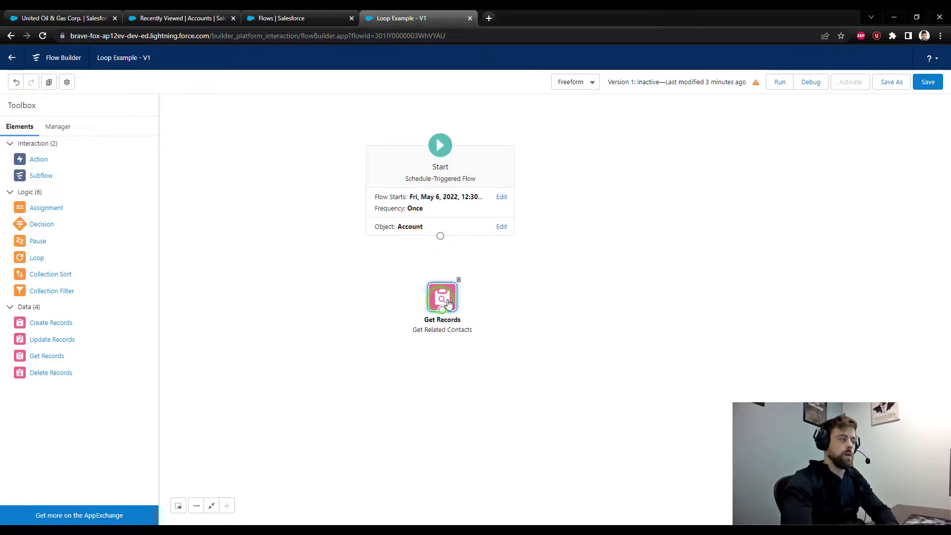
{"action": "left_click_drag", "start_coordinate": [441, 236], "coordinate": [441, 285]}
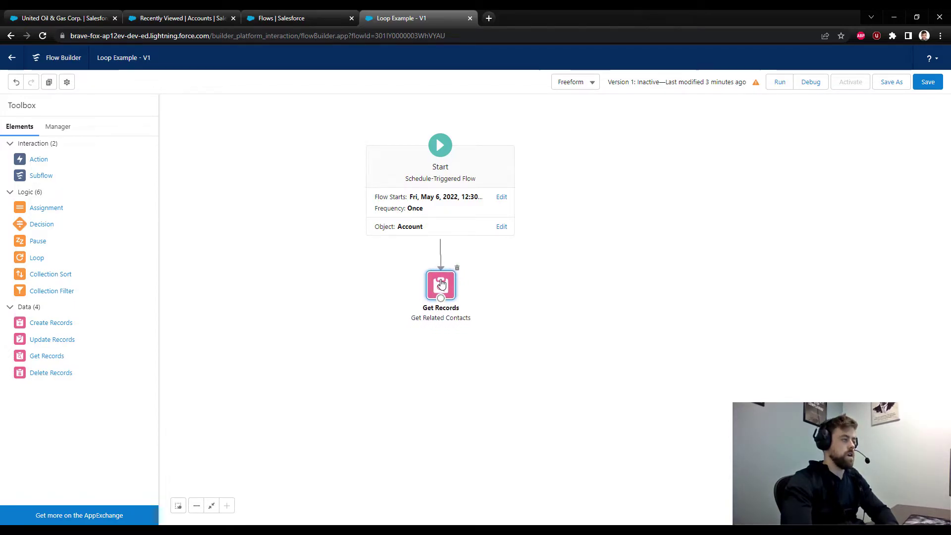
{"action": "left_click", "coordinate": [565, 292]}
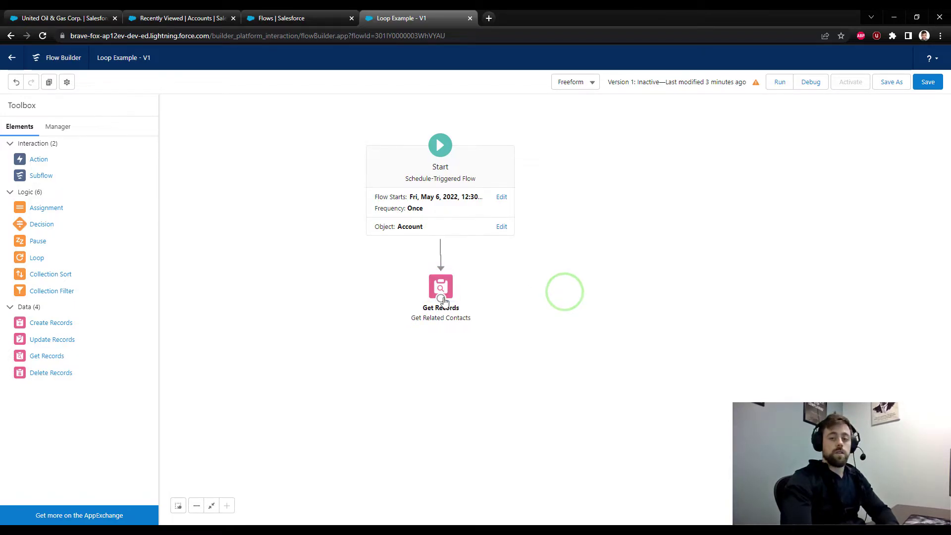
{"action": "left_click_drag", "start_coordinate": [444, 284], "coordinate": [443, 284]}
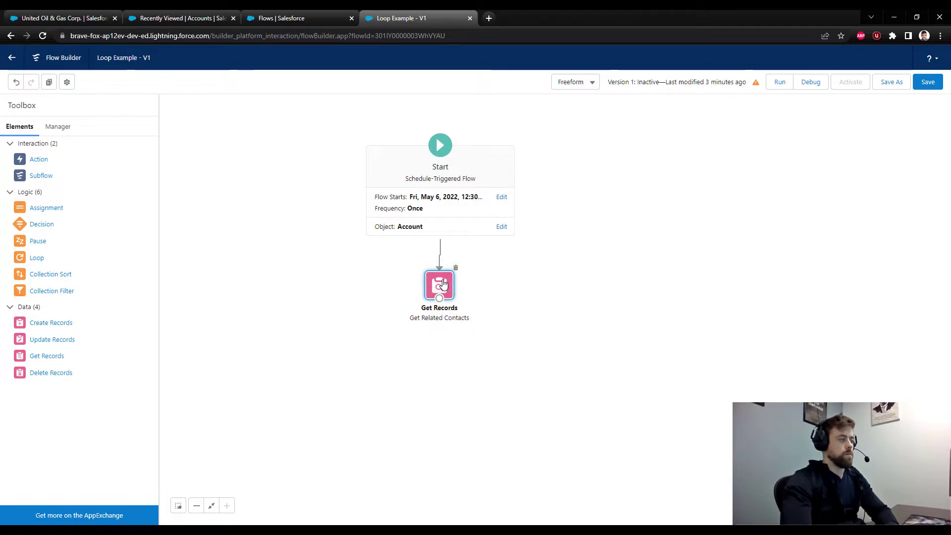
Add a Loop element below Get Related Contacts with the label "Loop through Contacts" and API name Loop_through_Contacts.
{"action": "left_click_drag", "start_coordinate": [40, 263], "coordinate": [428, 358]}
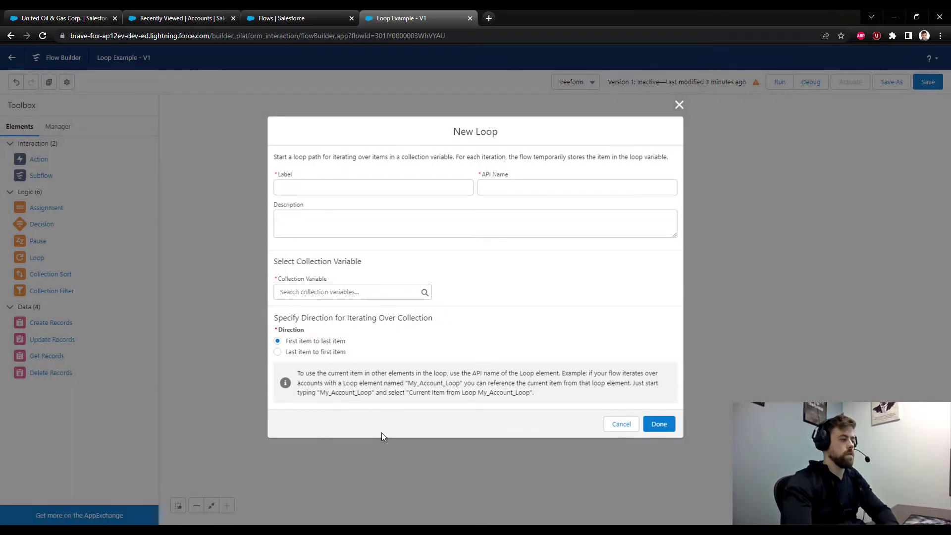
{"action": "type", "text": "Lo"}
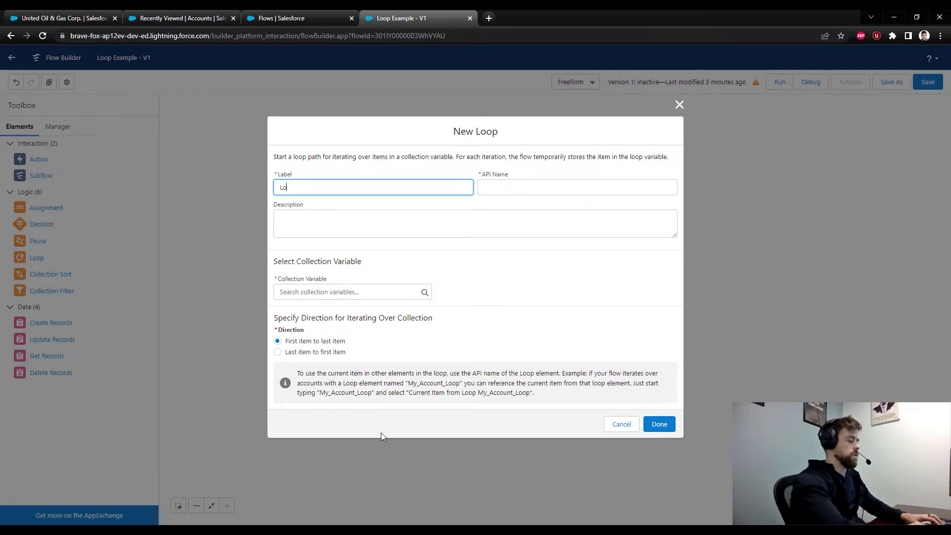
{"action": "type", "text": "op through Contacts"}
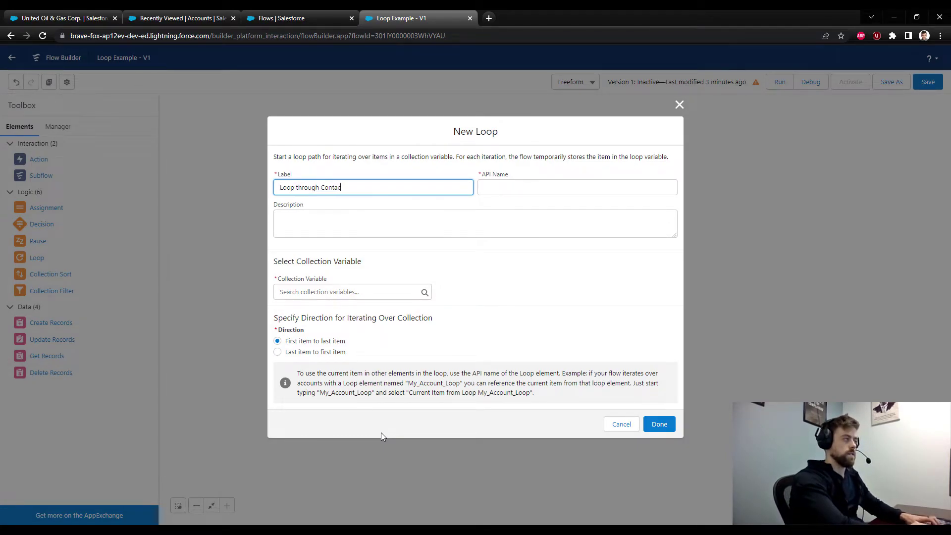
{"action": "key", "text": "Tab"}
{"action": "left_click", "coordinate": [561, 273]}
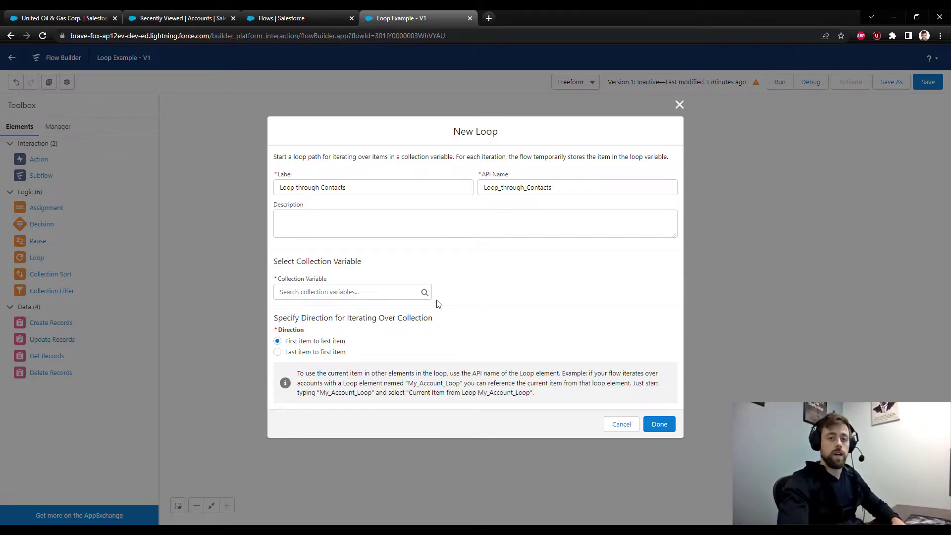
Make the loop iterate over Contacts from Get_Related_Contacts, finish it, and connect Get Related Contacts to it in a straight line.
{"action": "left_click", "coordinate": [314, 294]}
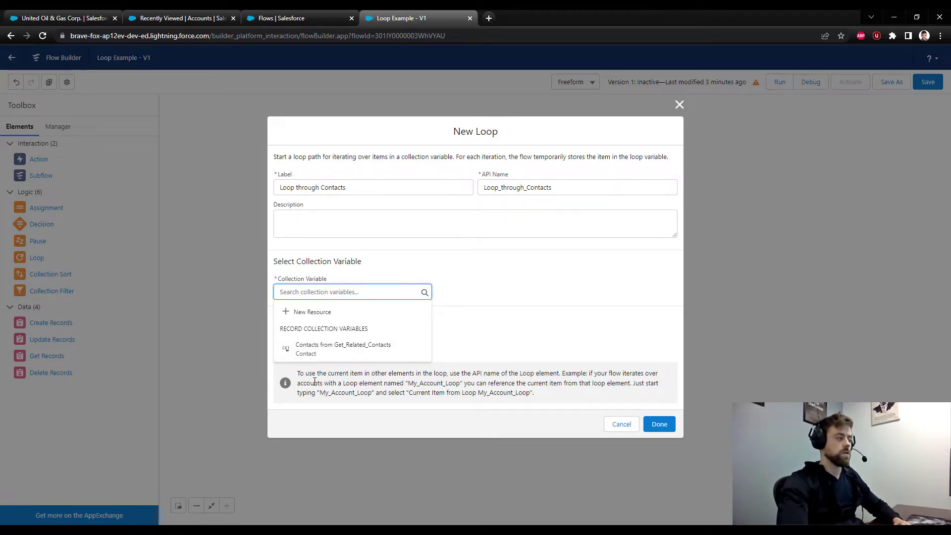
{"action": "left_click", "coordinate": [327, 350]}
{"action": "left_click", "coordinate": [557, 315]}
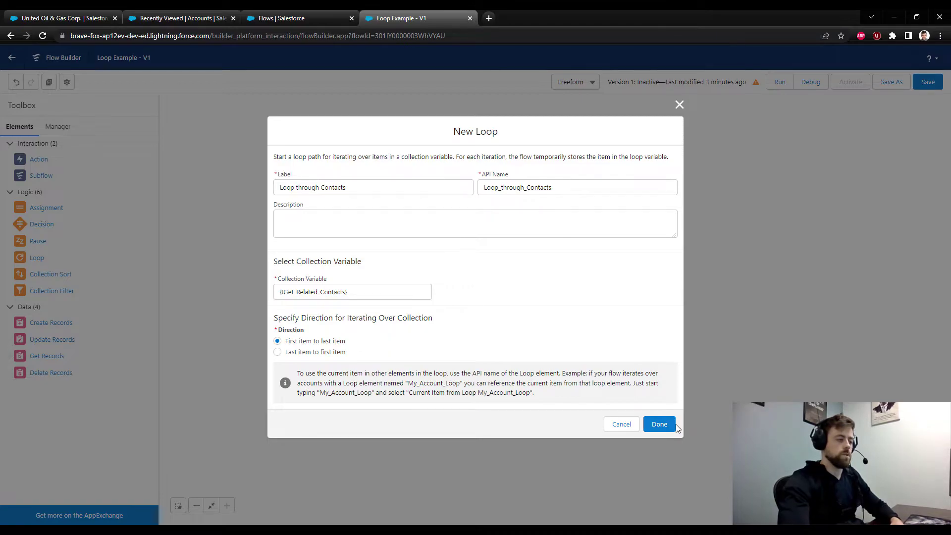
{"action": "left_click", "coordinate": [659, 425]}
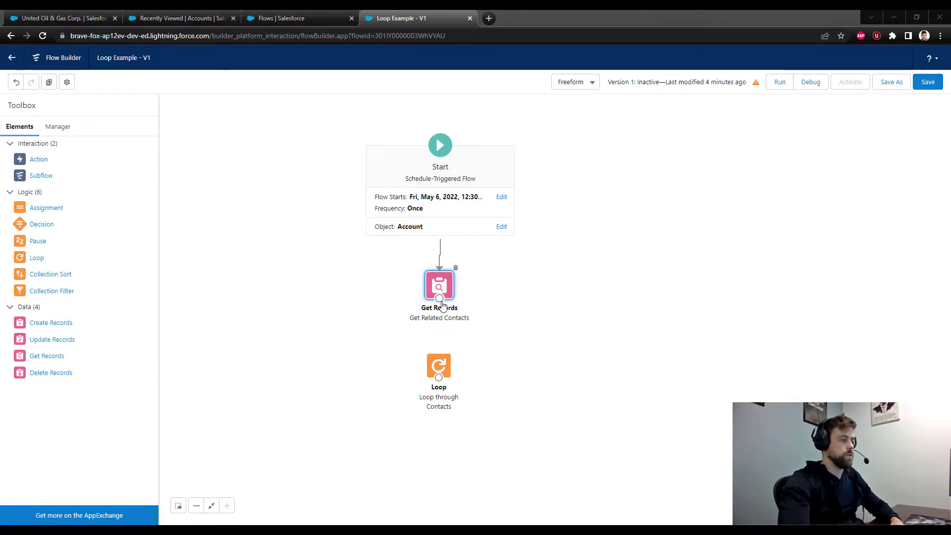
{"action": "left_click_drag", "start_coordinate": [440, 297], "coordinate": [439, 365]}
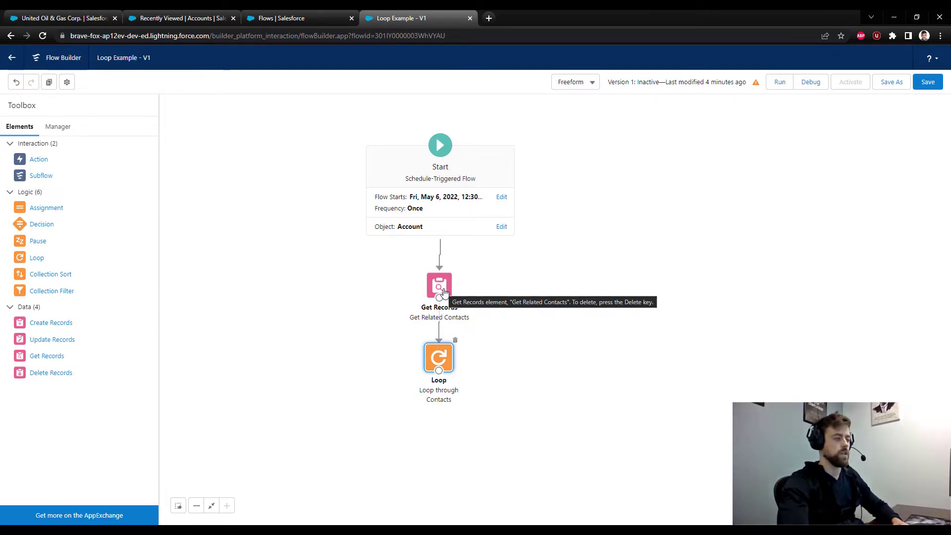
{"action": "left_click_drag", "start_coordinate": [477, 165], "coordinate": [497, 178]}
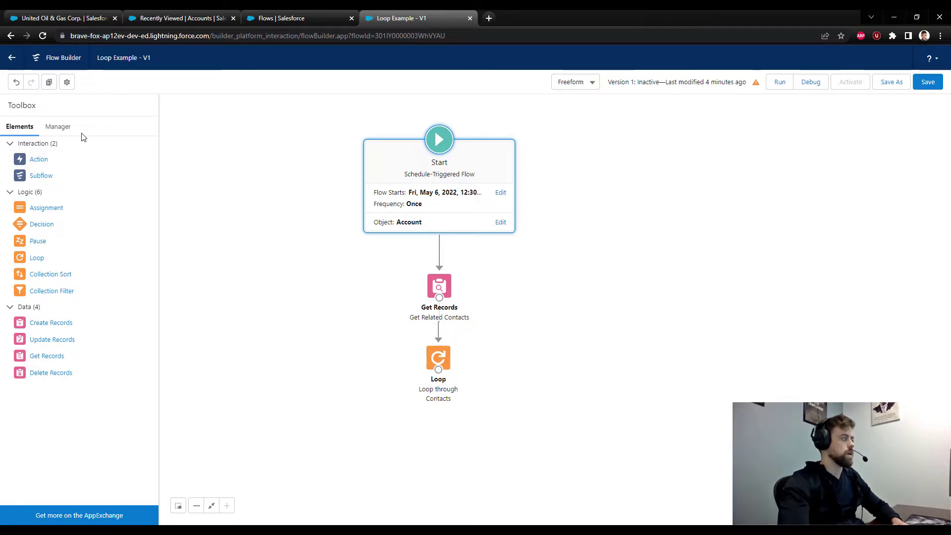
Start a new Variable resource with the API name ContactCount and the data type Number.
{"action": "left_click", "coordinate": [65, 129]}
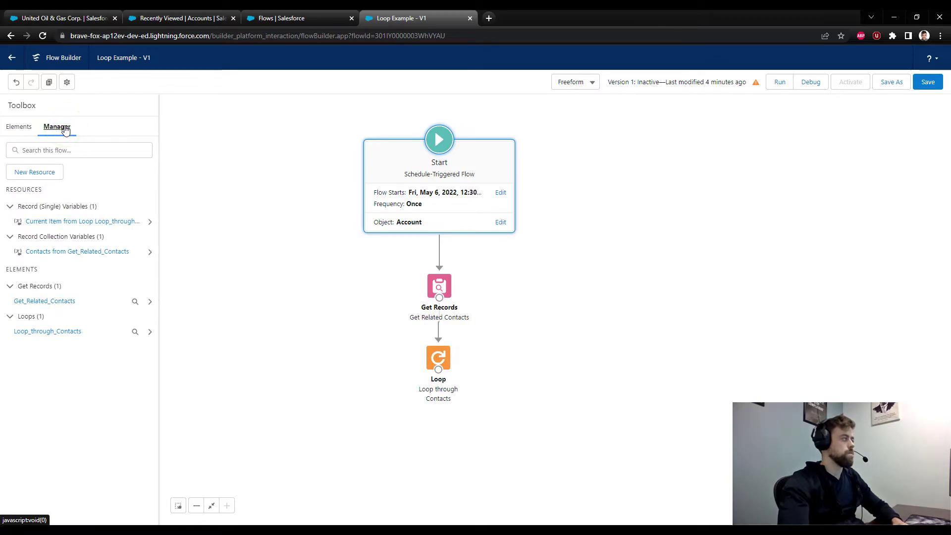
{"action": "left_click", "coordinate": [39, 176]}
{"action": "left_click", "coordinate": [360, 241]}
{"action": "left_click", "coordinate": [333, 263]}
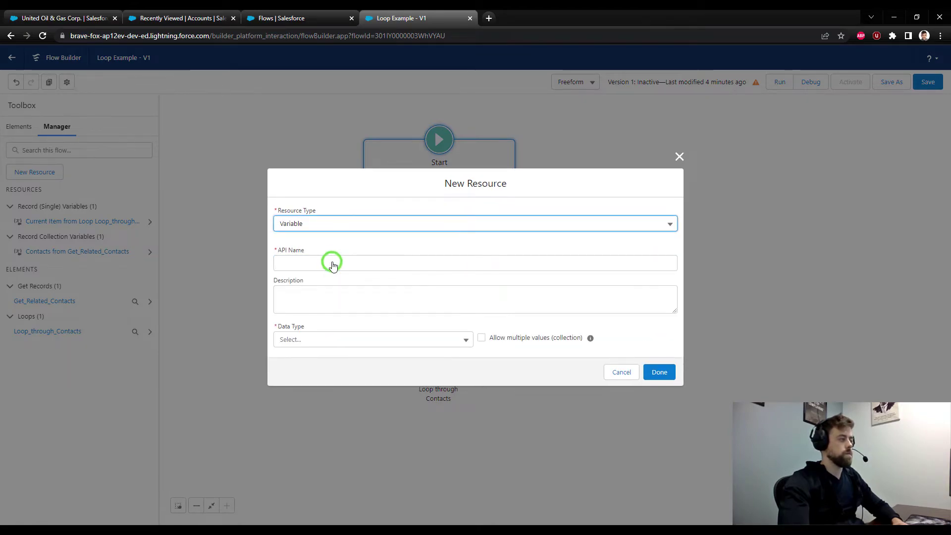
{"action": "left_click", "coordinate": [333, 262]}
{"action": "type", "text": "L"}
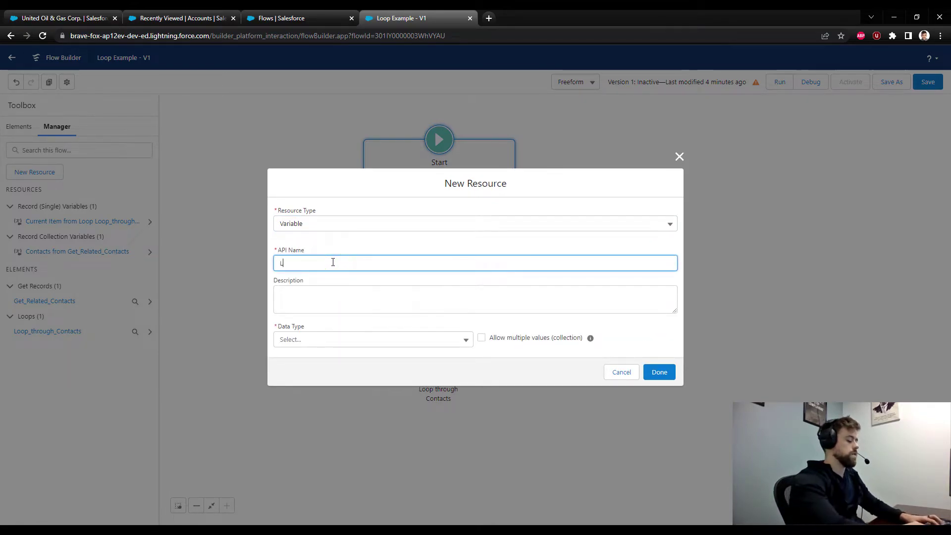
{"action": "key", "text": "BackSpace"}
{"action": "type", "text": "ContactCount"}
{"action": "left_click", "coordinate": [316, 340]}
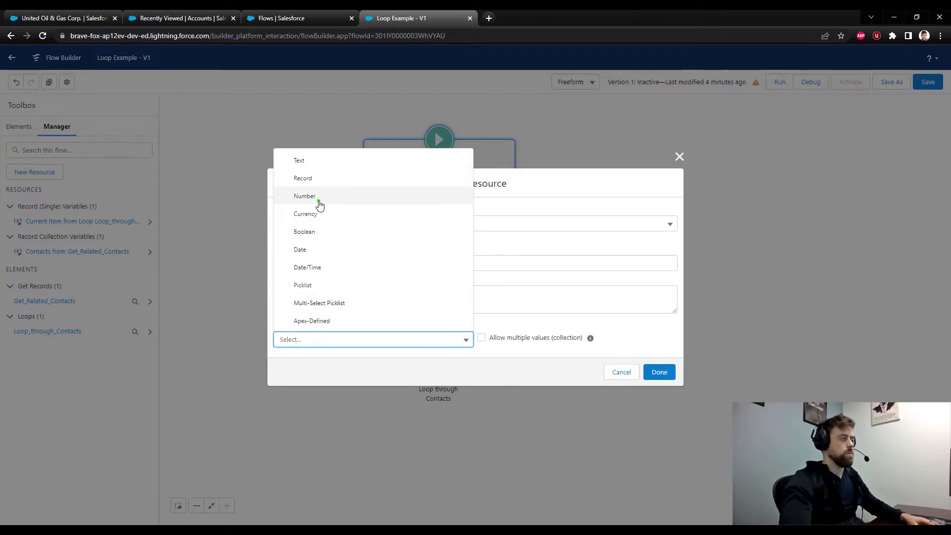
{"action": "left_click", "coordinate": [319, 205]}
Set the ContactCount variable's decimal places to 0 and default value to 0, and finish creating it.
{"action": "left_click", "coordinate": [295, 324]}
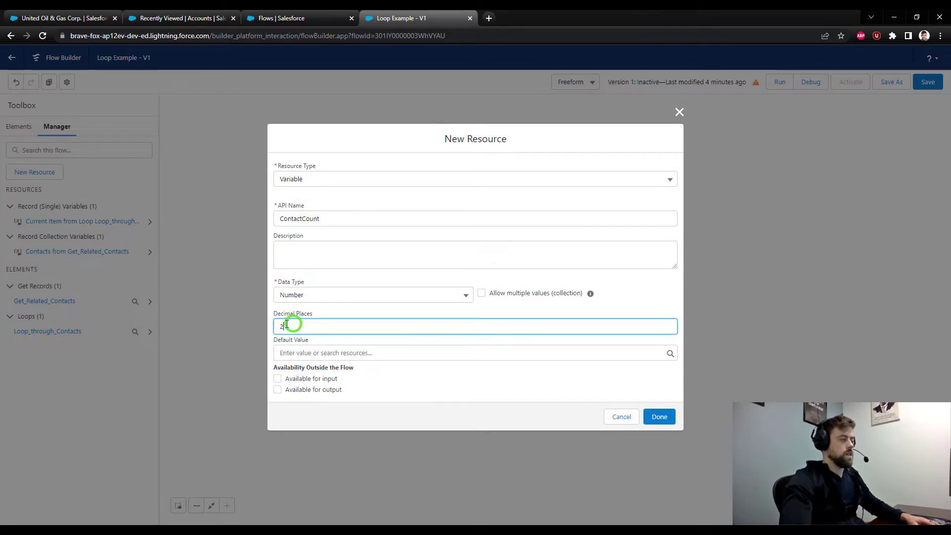
{"action": "type", "text": "0"}
{"action": "left_click", "coordinate": [317, 307]}
{"action": "left_click", "coordinate": [298, 354]}
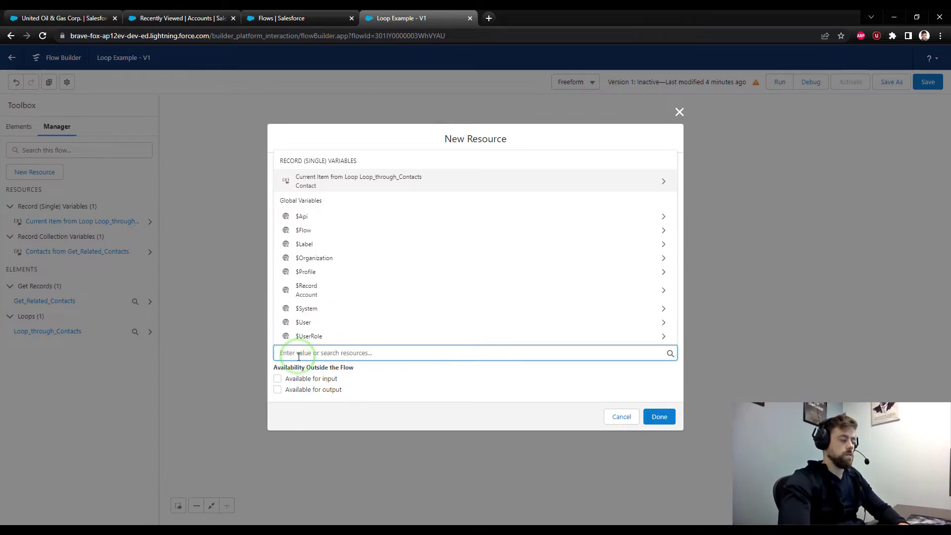
{"action": "type", "text": "0"}
{"action": "left_click", "coordinate": [382, 389]}
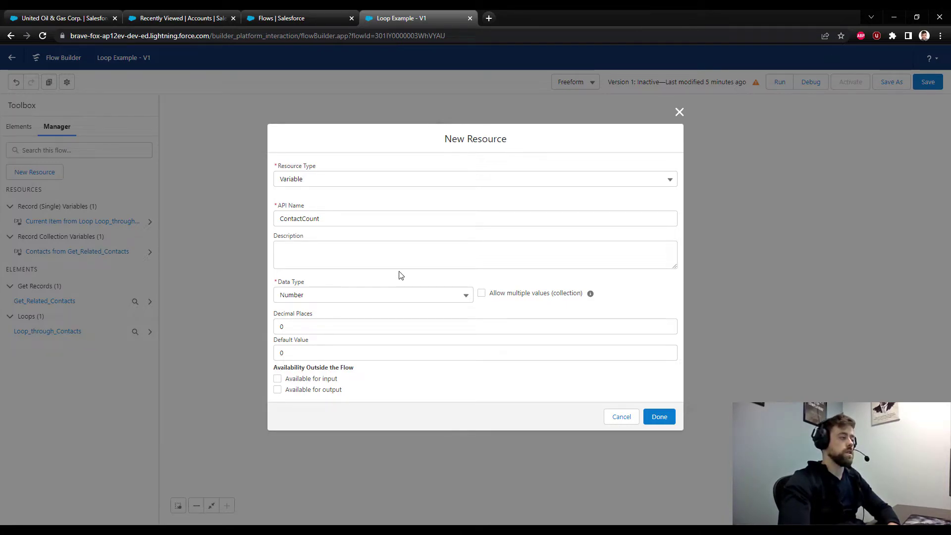
{"action": "left_click", "coordinate": [288, 358]}
{"action": "left_click", "coordinate": [380, 386]}
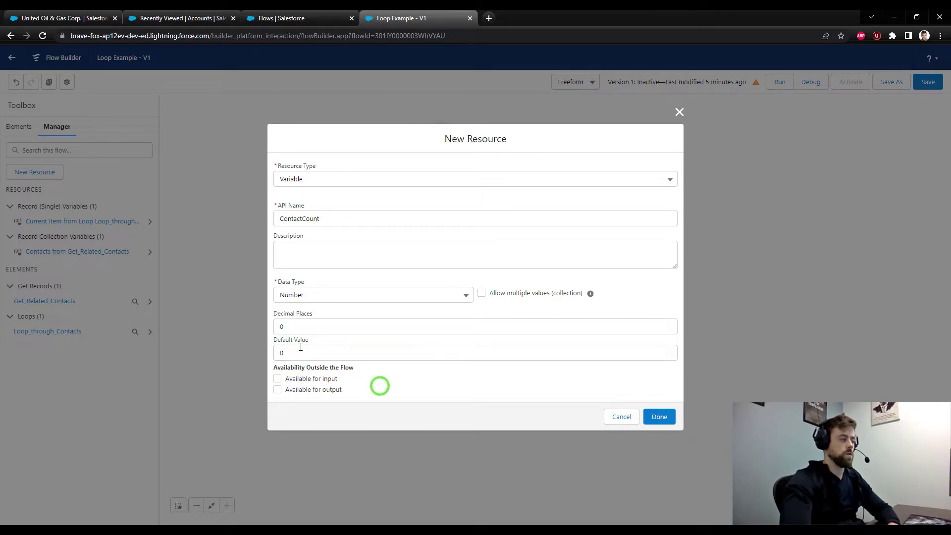
{"action": "left_click", "coordinate": [658, 418]}
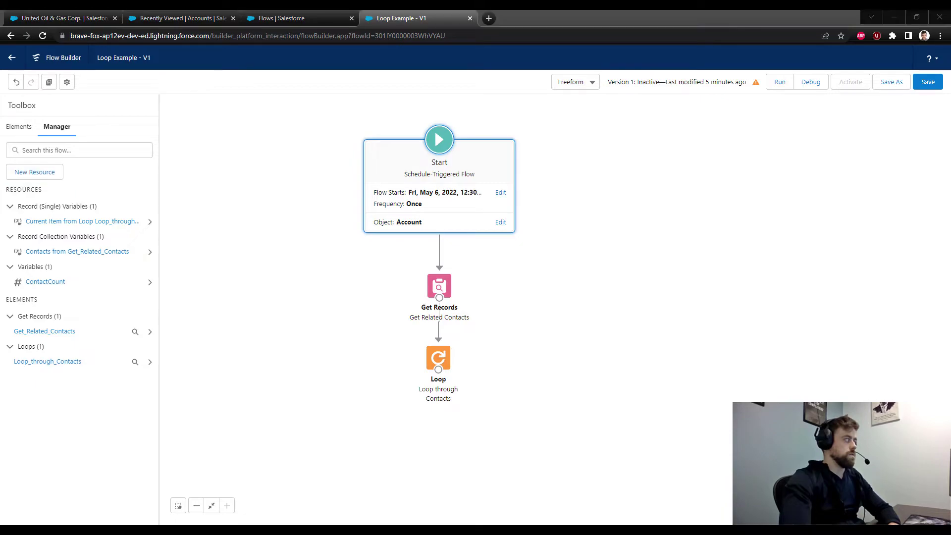
Add an Assignment element beside the Loop with the label "Update Count by 1" and API name Update_Count_by_1.
{"action": "left_click", "coordinate": [15, 128]}
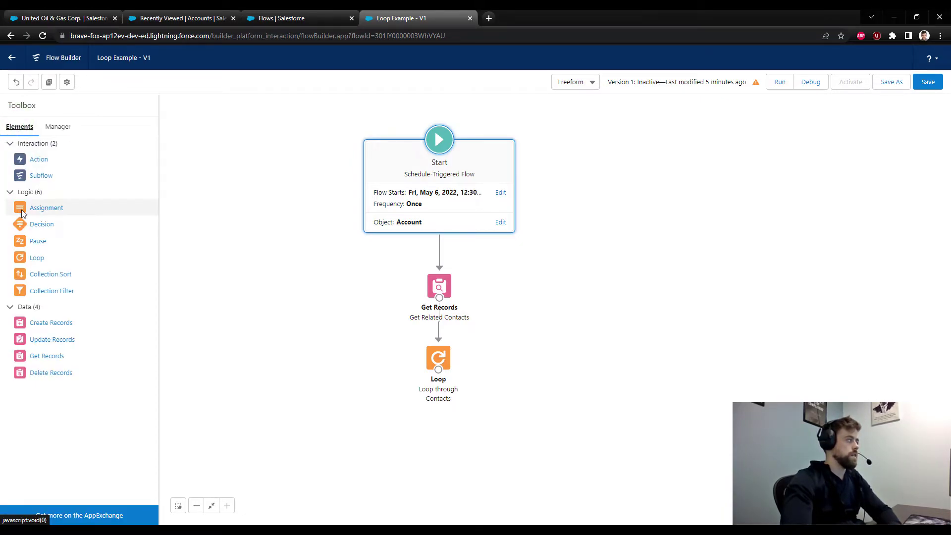
{"action": "left_click_drag", "start_coordinate": [33, 212], "coordinate": [510, 350]}
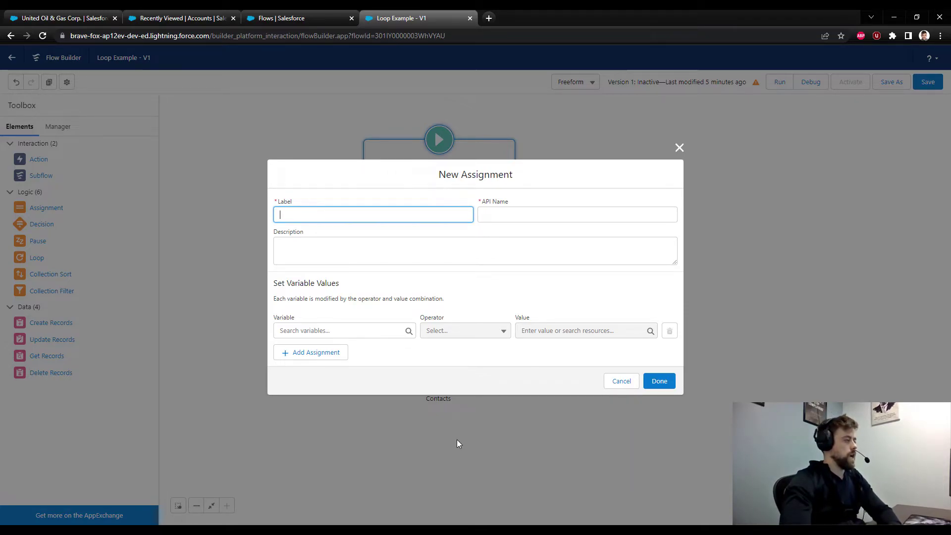
{"action": "type", "text": "Update Count by 1"}
{"action": "key", "text": "Tab"}
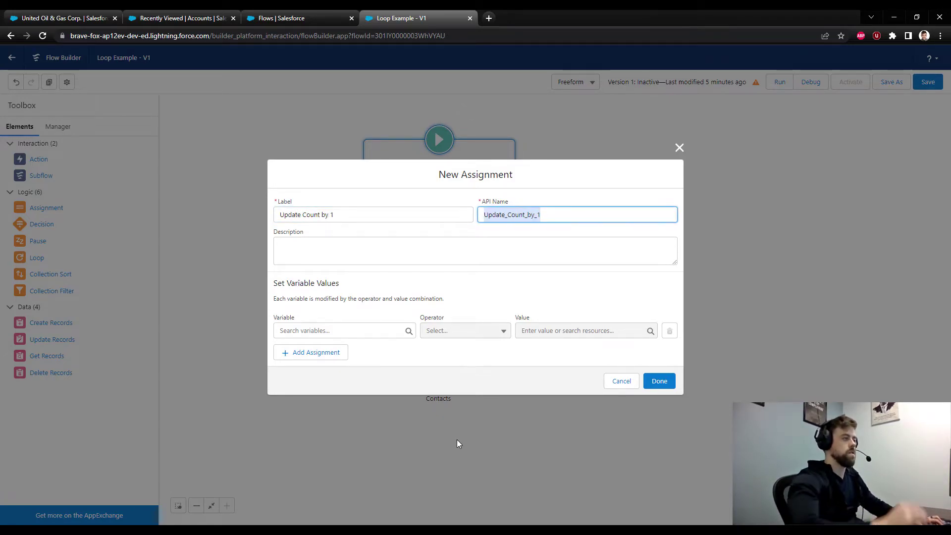
Make the assignment add 1 to the ContactCount variable, and finish the element.
{"action": "left_click", "coordinate": [359, 331]}
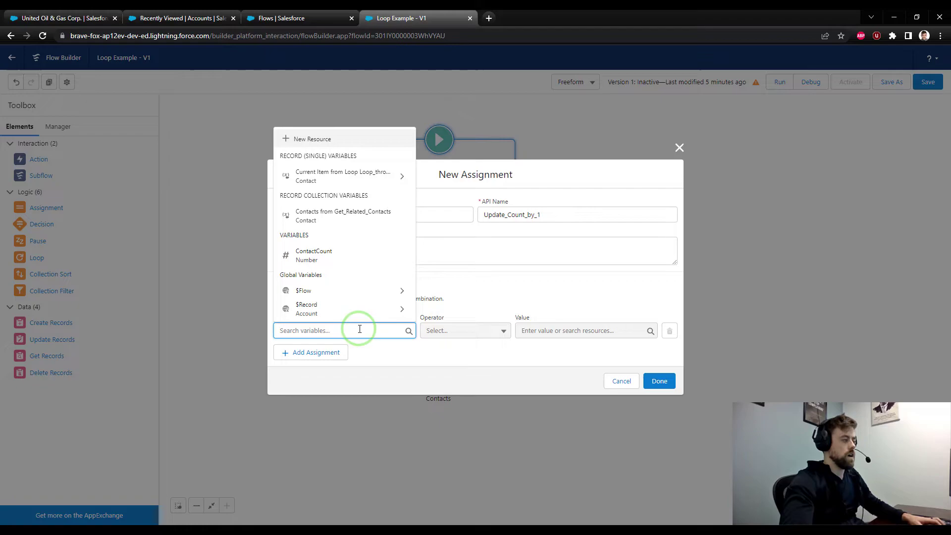
{"action": "left_click", "coordinate": [337, 256]}
{"action": "left_click", "coordinate": [365, 350]}
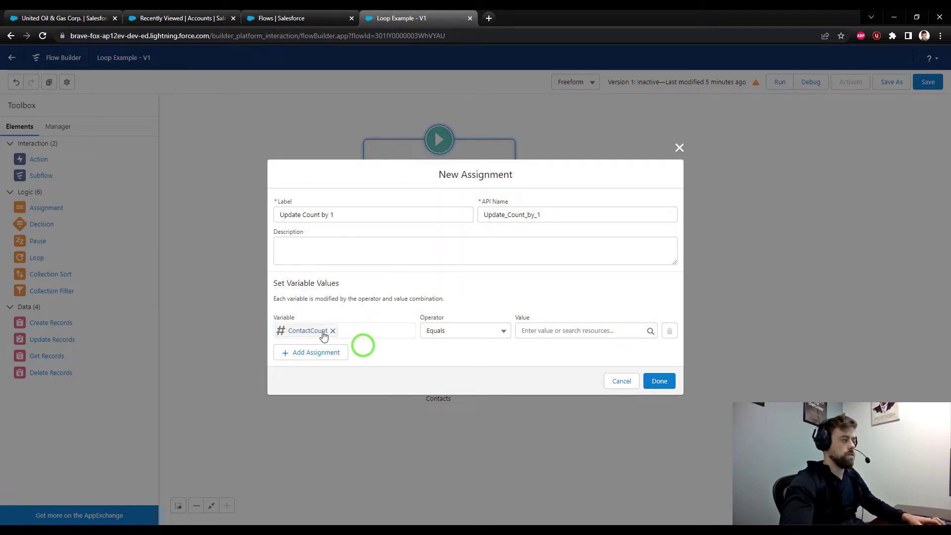
{"action": "left_click", "coordinate": [474, 336]}
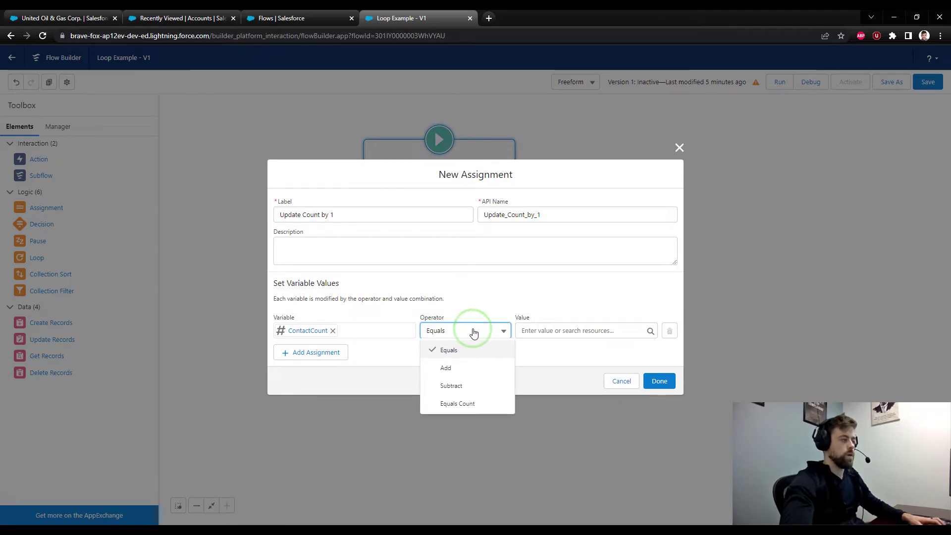
{"action": "left_click", "coordinate": [468, 369]}
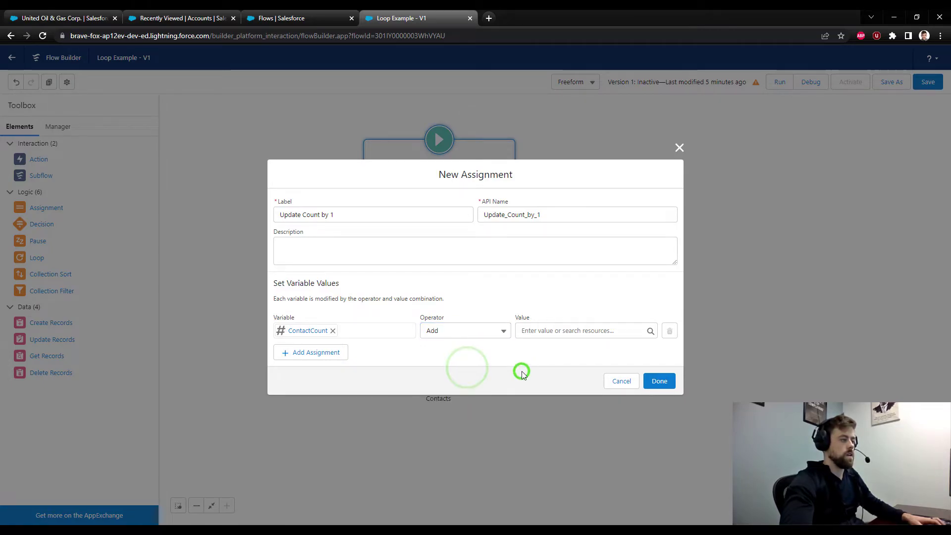
{"action": "left_click", "coordinate": [543, 331]}
{"action": "type", "text": "1"}
{"action": "left_click", "coordinate": [540, 355]}
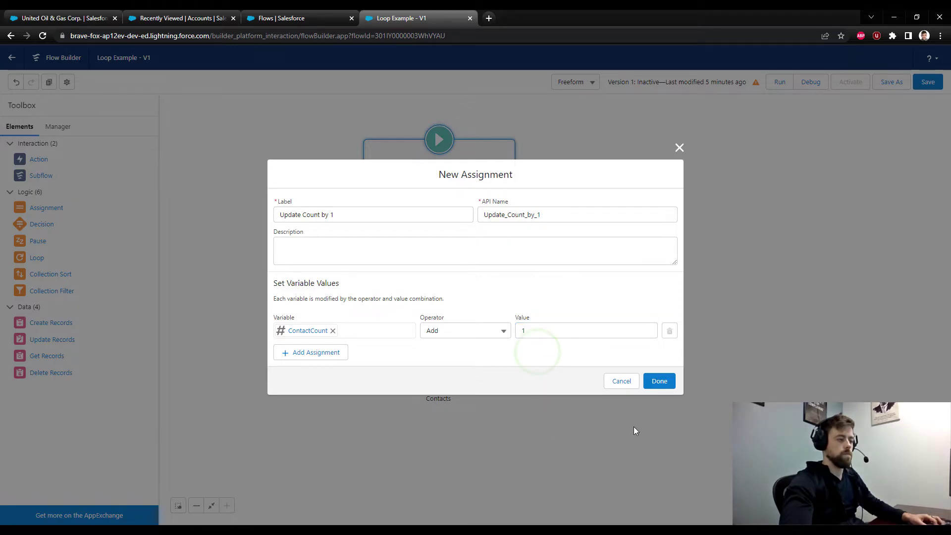
{"action": "left_click", "coordinate": [657, 391]}
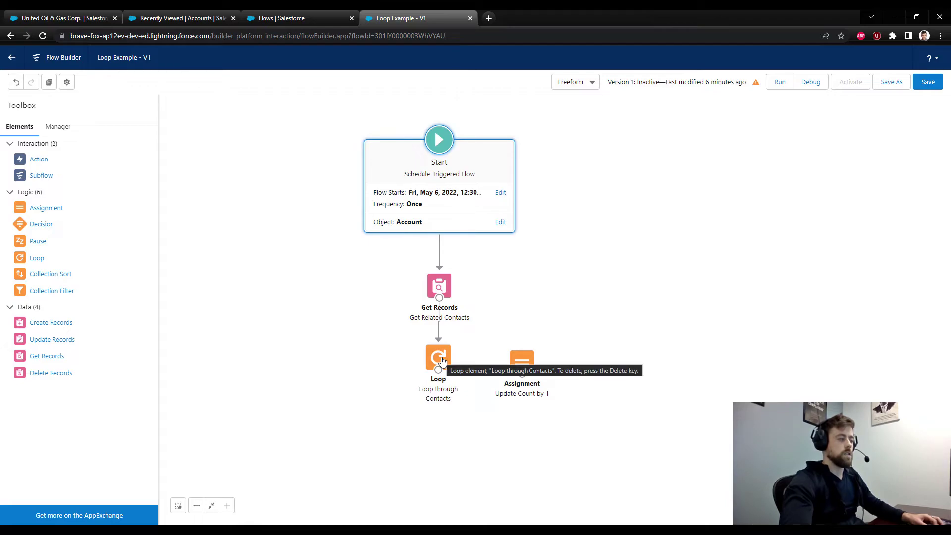
Place the Update Count by 1 assignment beside the loop and connect the loop to it for each item in the collection.
{"action": "mouse_move", "coordinate": [522, 361]}
{"action": "left_mouse_down"}
{"action": "mouse_move", "coordinate": [531, 340]}
{"action": "mouse_move", "coordinate": [530, 356]}
{"action": "left_mouse_up"}
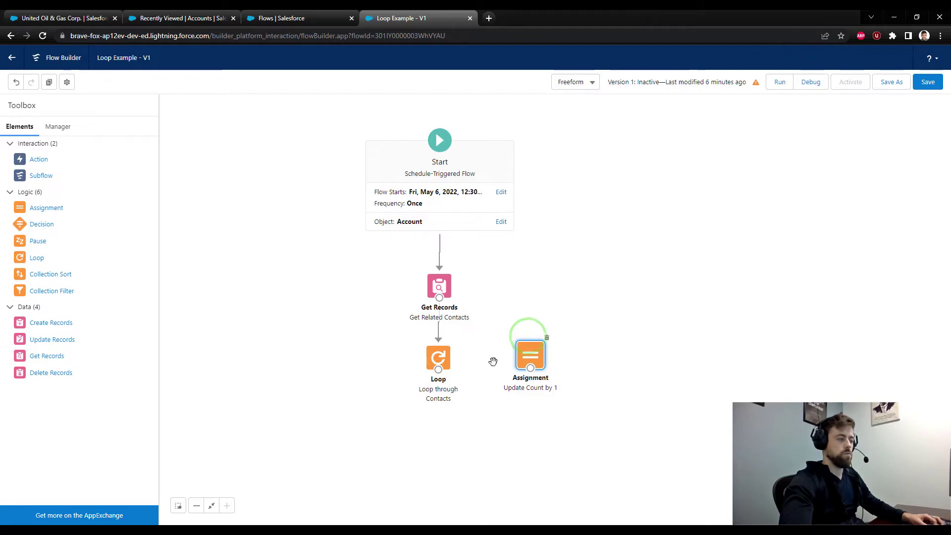
{"action": "double_click", "coordinate": [531, 356]}
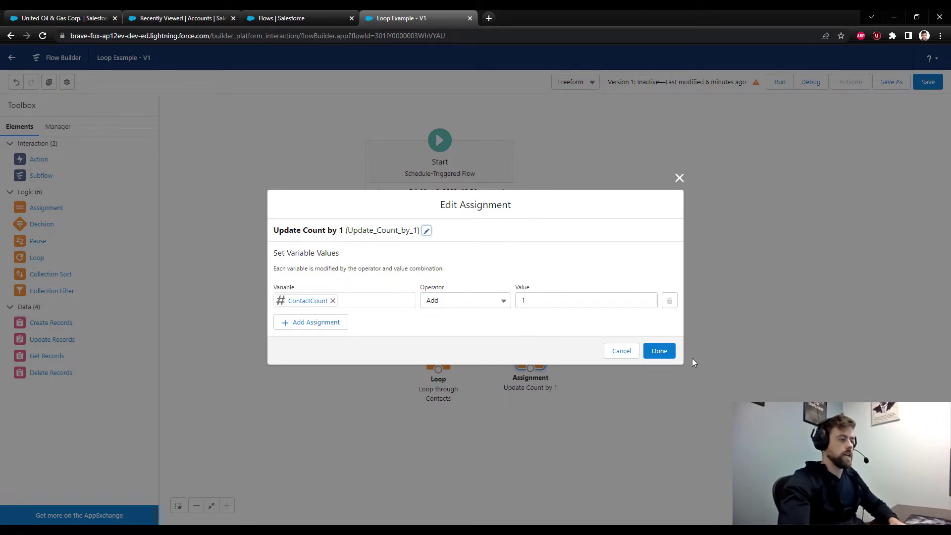
{"action": "left_click", "coordinate": [662, 352]}
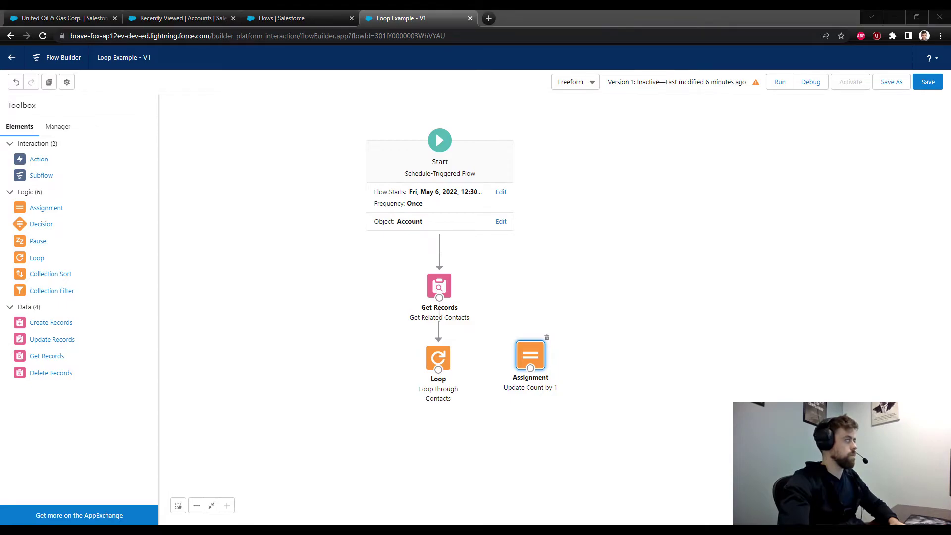
{"action": "left_click_drag", "start_coordinate": [439, 370], "coordinate": [527, 355]}
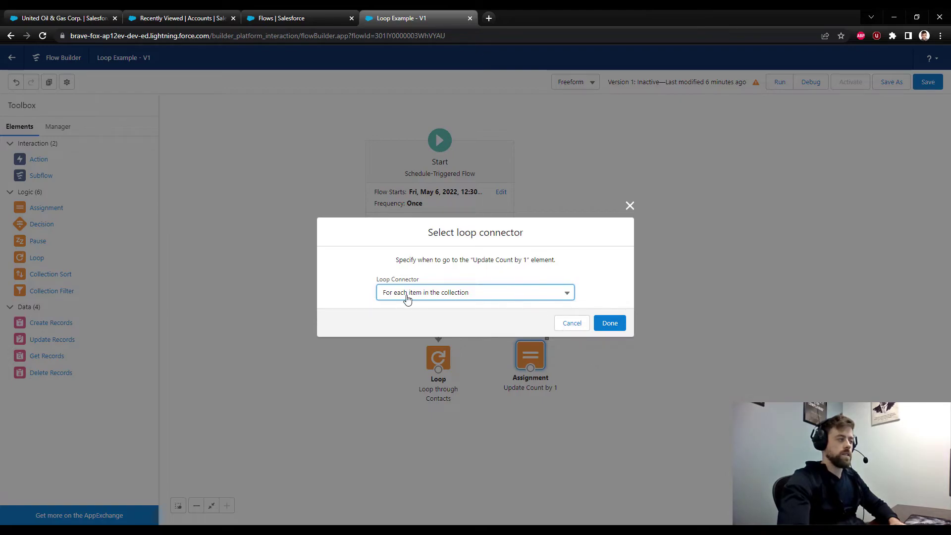
{"action": "left_click", "coordinate": [610, 323]}
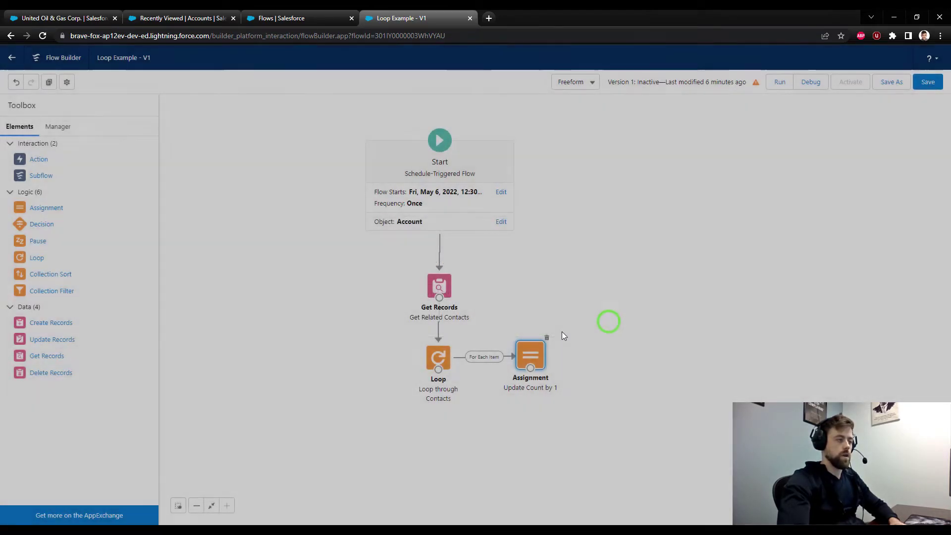
Move the assignment farther from the loop, level with it, and connect the assignment back to the loop.
{"action": "left_click_drag", "start_coordinate": [531, 349], "coordinate": [566, 334]}
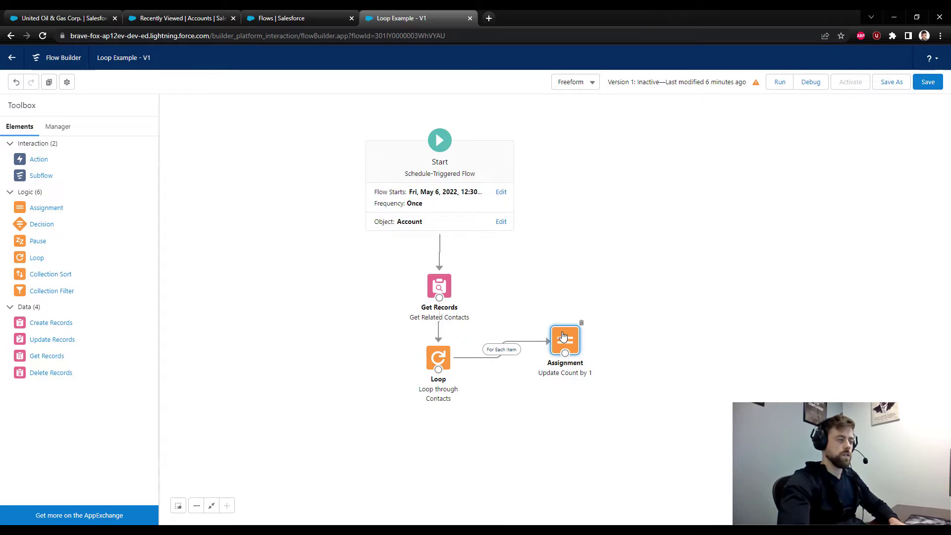
{"action": "left_click_drag", "start_coordinate": [566, 348], "coordinate": [567, 358]}
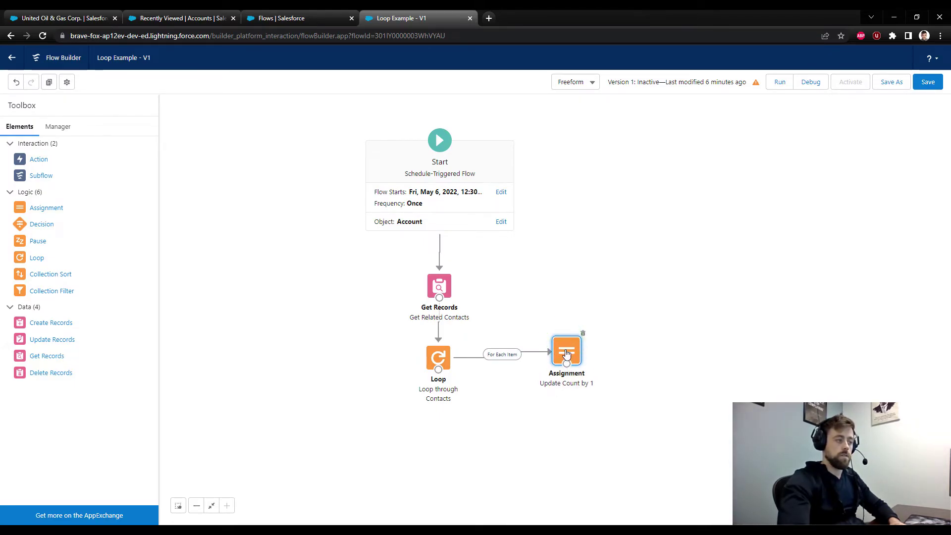
{"action": "left_click_drag", "start_coordinate": [566, 365], "coordinate": [440, 360]}
{"action": "left_click_drag", "start_coordinate": [566, 352], "coordinate": [565, 359]}
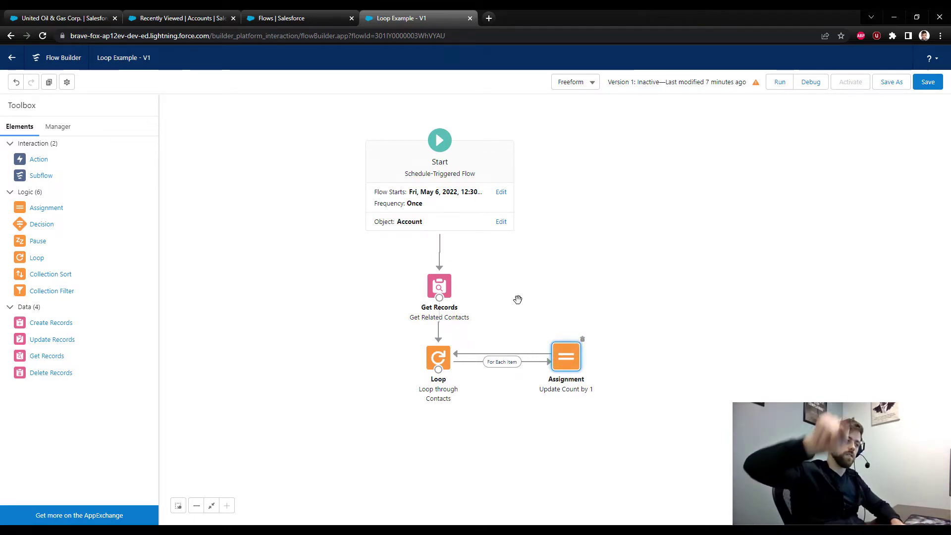
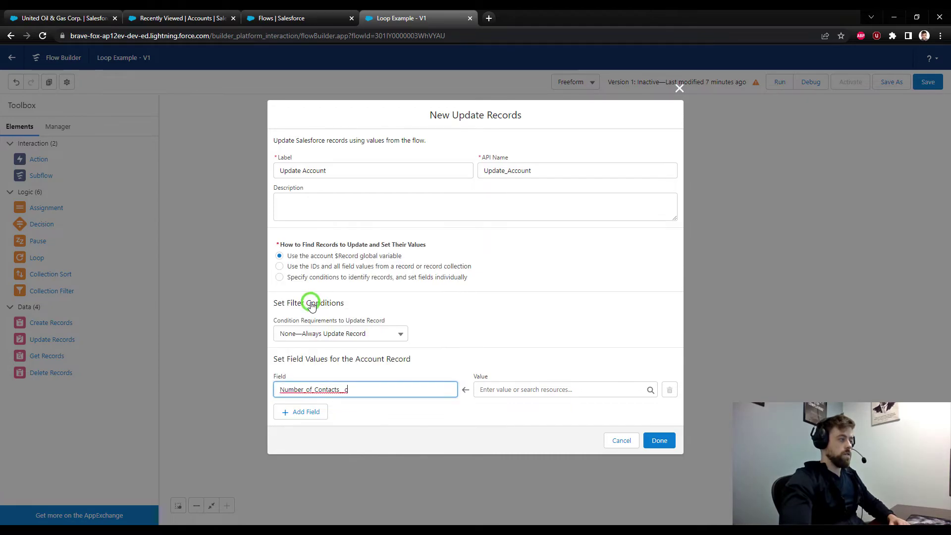
In the Update Account element, set Number_of_Contacts__c to the ContactCount variable and finish the element.
{"action": "left_click", "coordinate": [506, 390]}
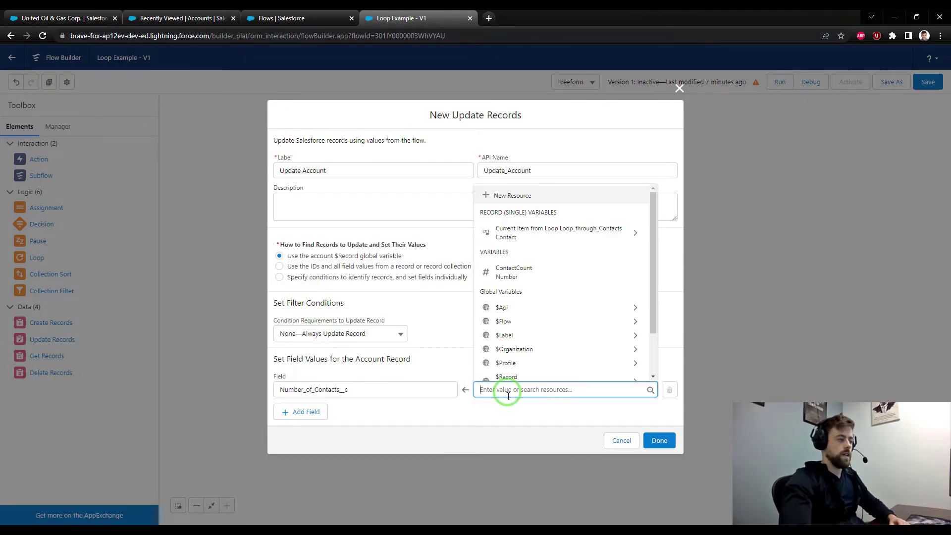
{"action": "left_click", "coordinate": [528, 274]}
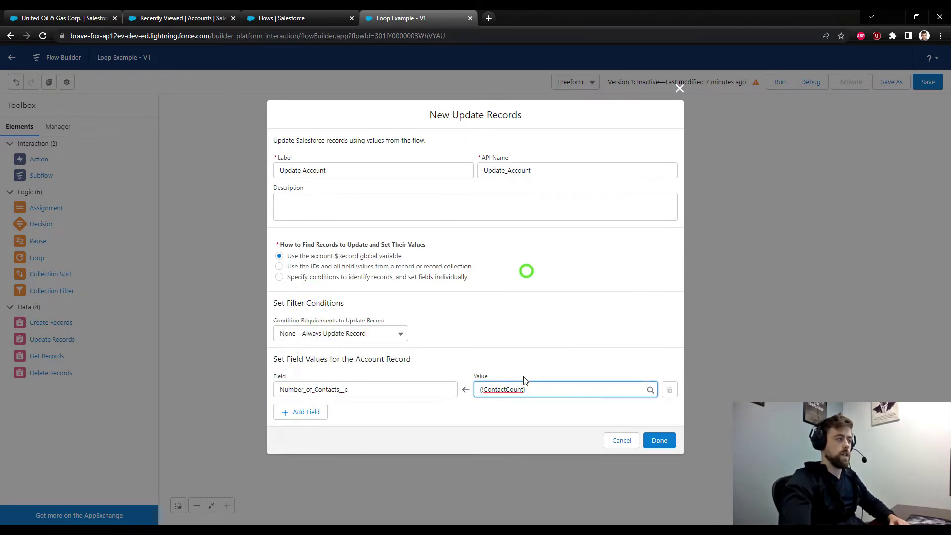
{"action": "left_click", "coordinate": [515, 417]}
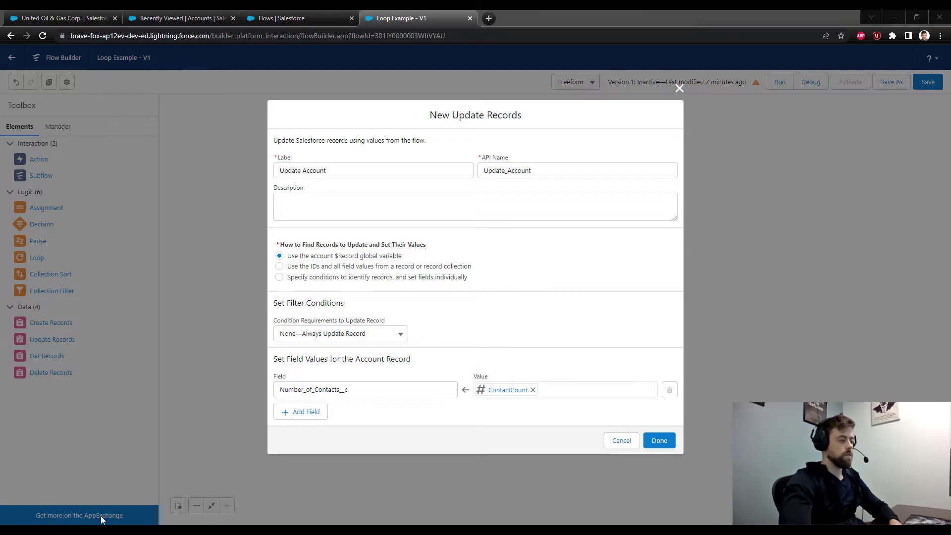
{"action": "left_click", "coordinate": [659, 442]}
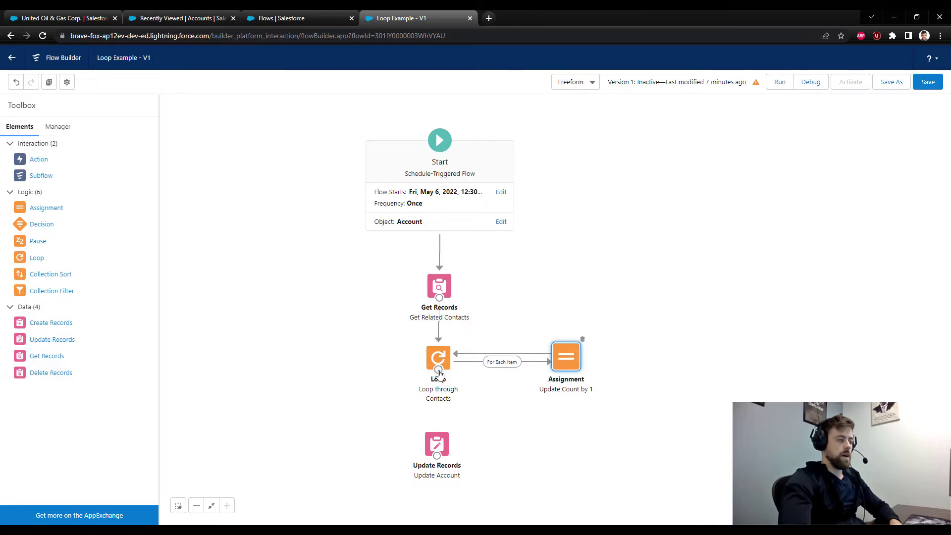
Connect the loop to Update Account for after the last item, and tidy the alignment of the assignment element.
{"action": "left_click_drag", "start_coordinate": [438, 370], "coordinate": [441, 468]}
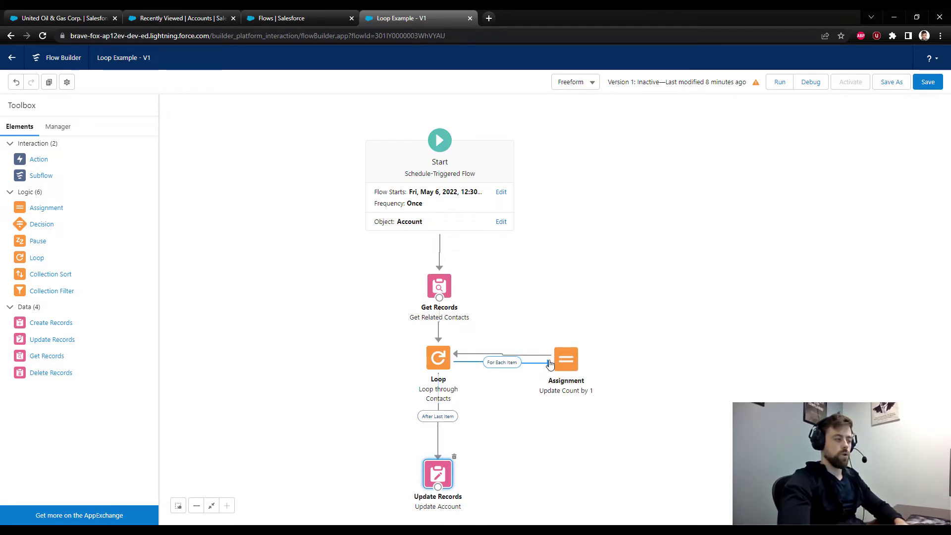
{"action": "left_click_drag", "start_coordinate": [558, 364], "coordinate": [562, 358]}
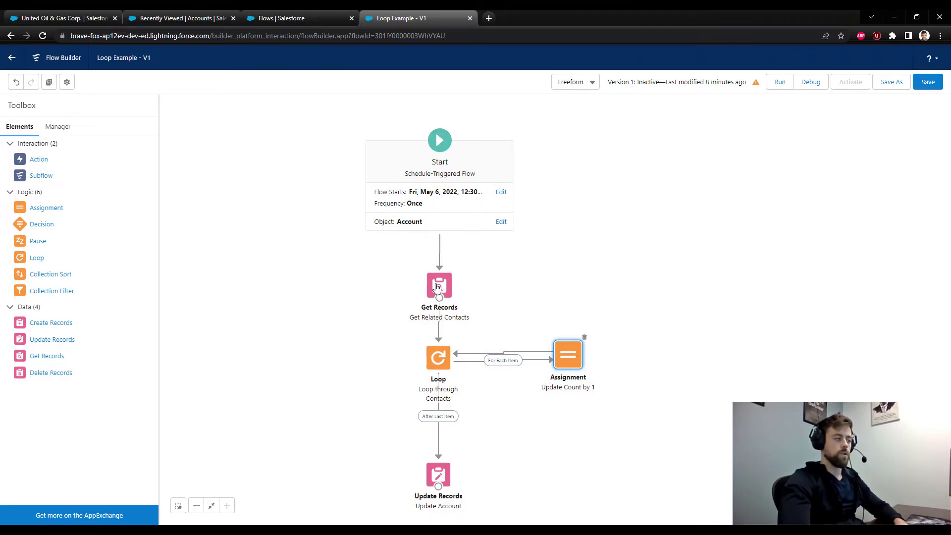
{"action": "left_click_drag", "start_coordinate": [569, 362], "coordinate": [568, 365]}
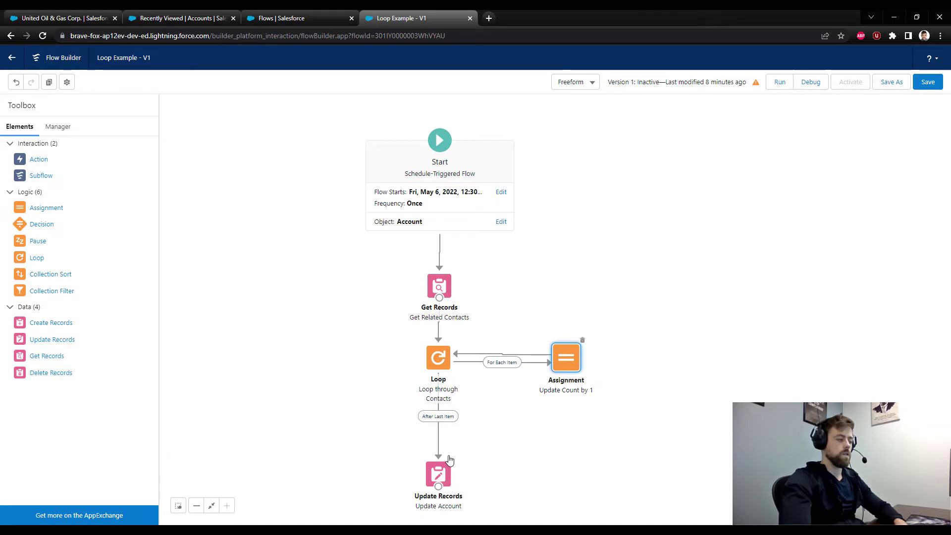
Save the Loop Example flow and activate it.
{"action": "left_click", "coordinate": [929, 85]}
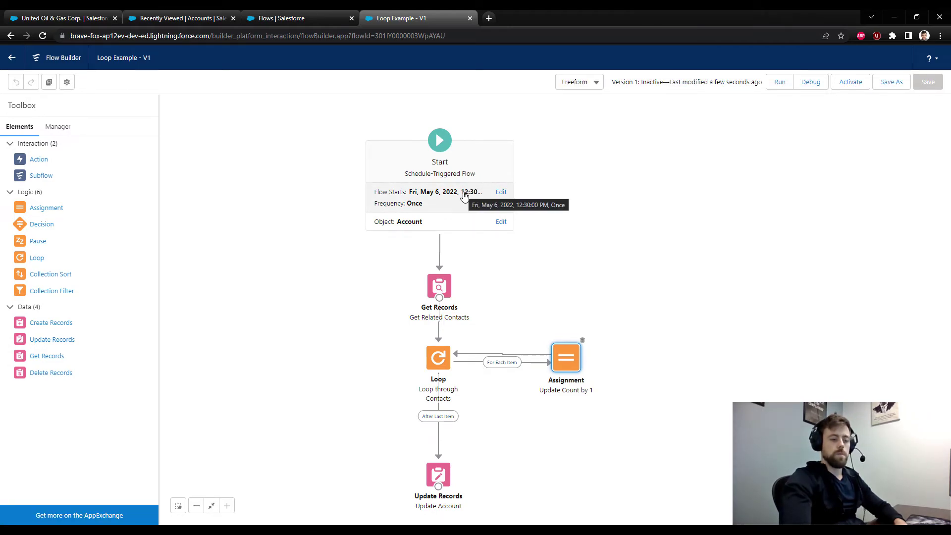
{"action": "left_click", "coordinate": [851, 84]}
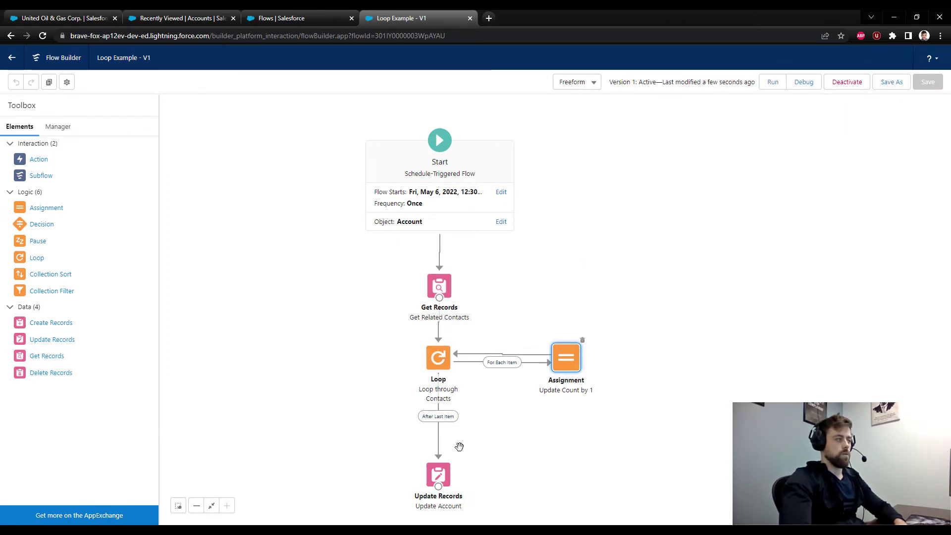
Check the Number of Contacts field and the related contacts on the United Oil & Gas Corp. account.
{"action": "left_click", "coordinate": [76, 15]}
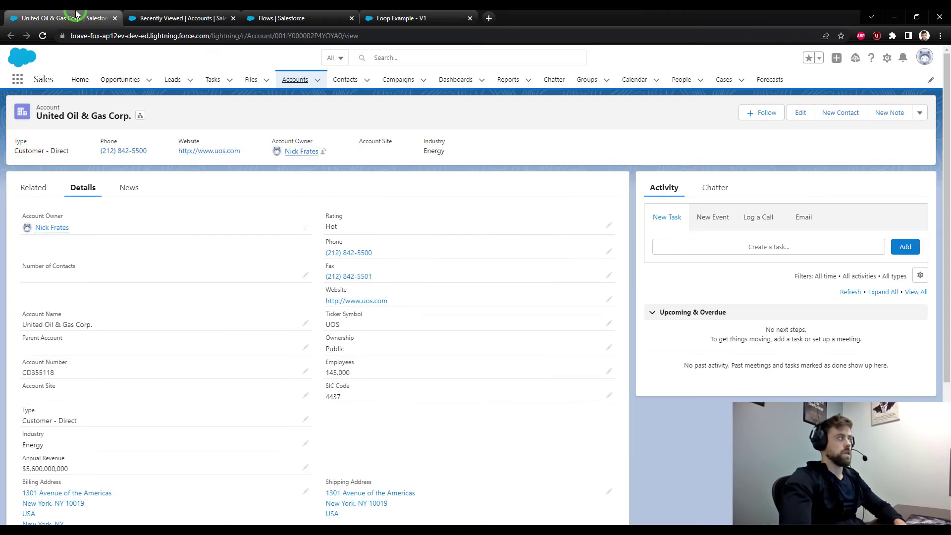
{"action": "mouse_move", "coordinate": [9, 250]}
{"action": "left_mouse_down"}
{"action": "mouse_move", "coordinate": [151, 303]}
{"action": "mouse_move", "coordinate": [319, 251]}
{"action": "mouse_move", "coordinate": [10, 251]}
{"action": "left_mouse_up"}
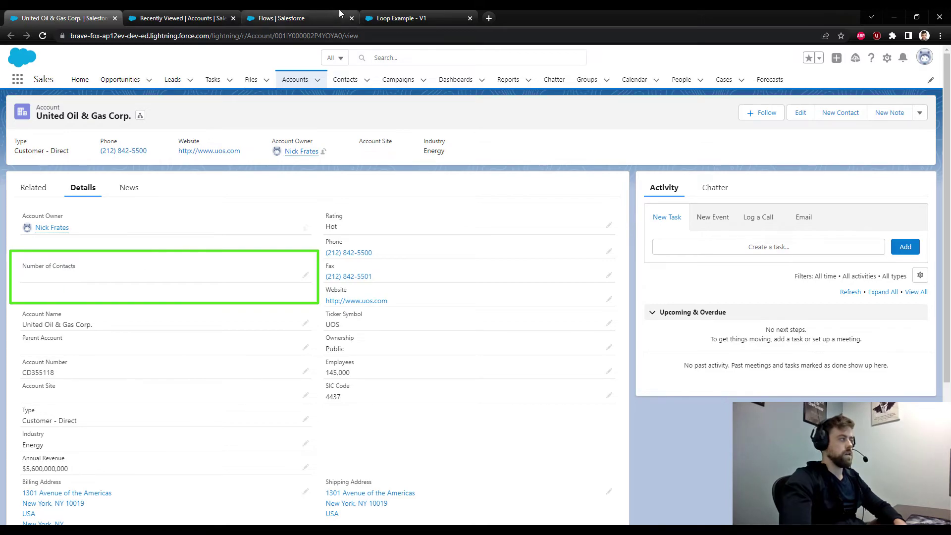
{"action": "left_click", "coordinate": [37, 190]}
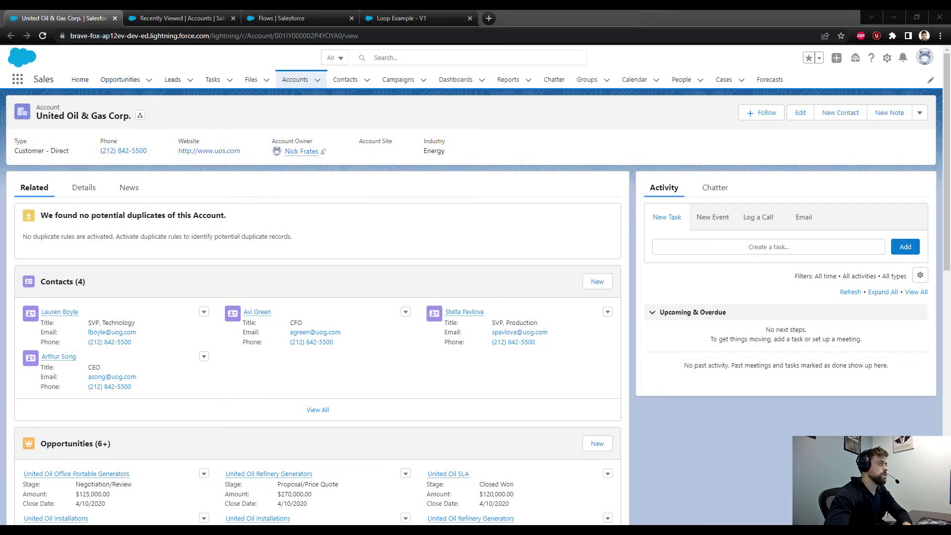
{"action": "left_click", "coordinate": [79, 191]}
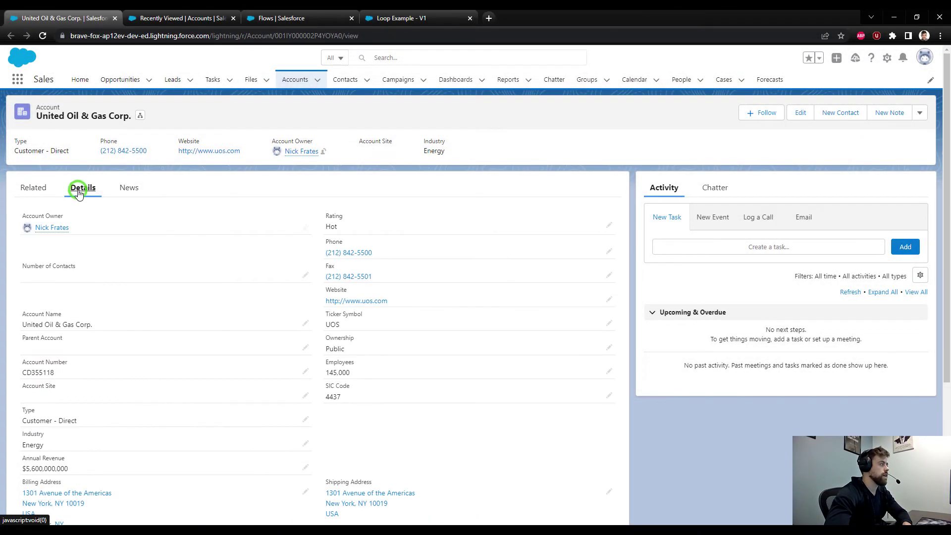
Reload the United Oil & Gas Corp. account and compare its Number of Contacts field with its related contacts list.
{"action": "left_click", "coordinate": [42, 36]}
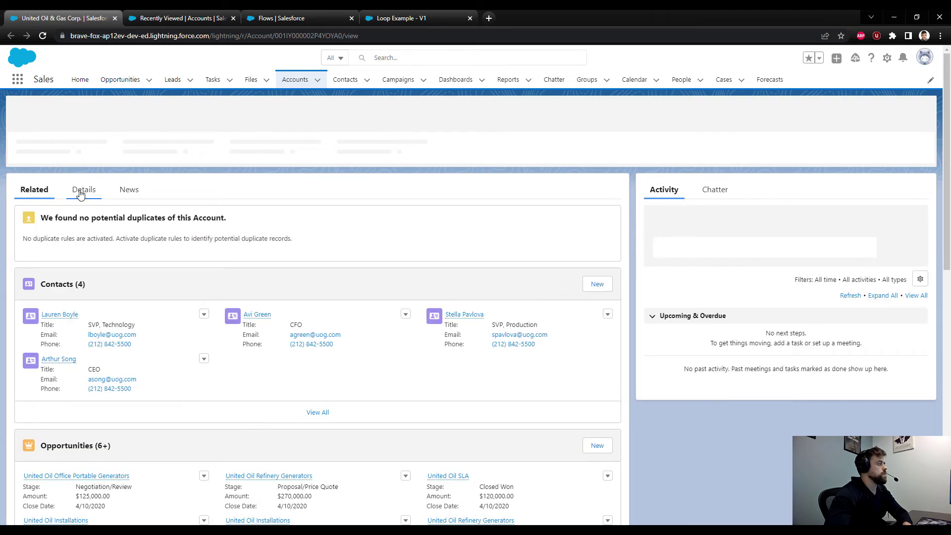
{"action": "left_click", "coordinate": [84, 188]}
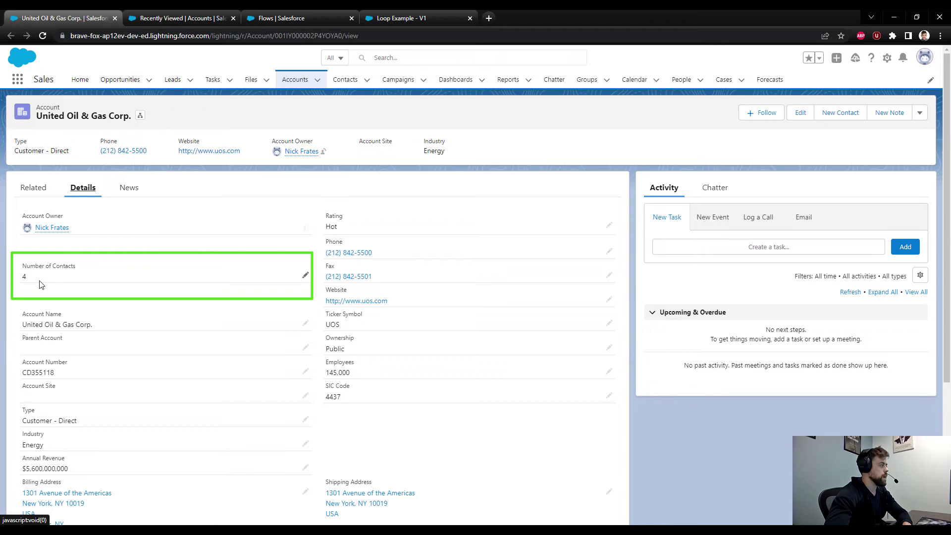
{"action": "left_click", "coordinate": [35, 188]}
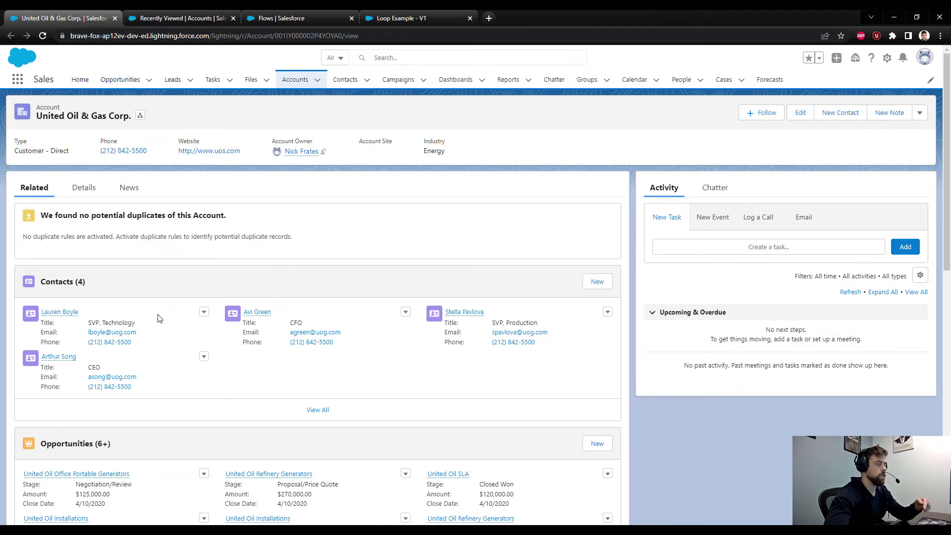
{"action": "left_click", "coordinate": [82, 190]}
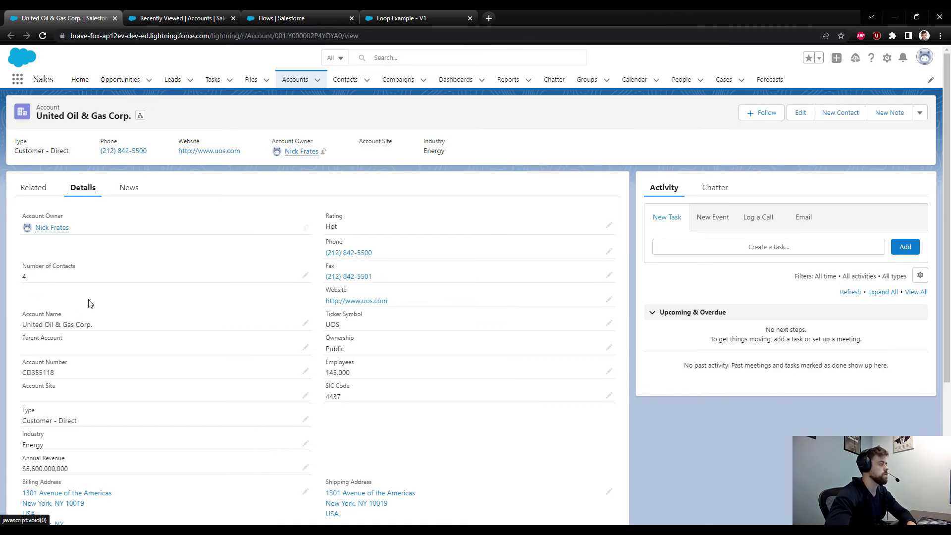
Open the Accounts list and switch it to the All Accounts list view.
{"action": "left_click", "coordinate": [294, 79]}
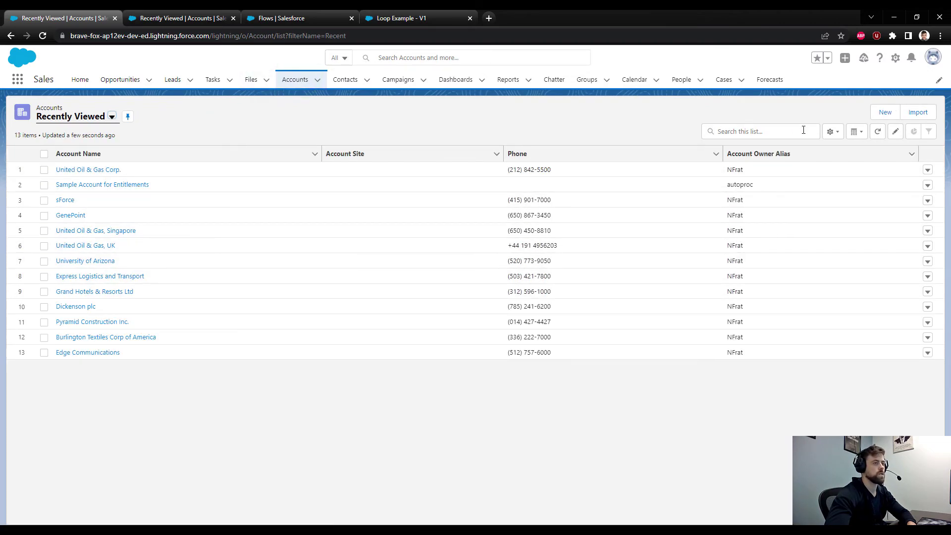
{"action": "left_click", "coordinate": [113, 116]}
{"action": "left_click", "coordinate": [114, 117]}
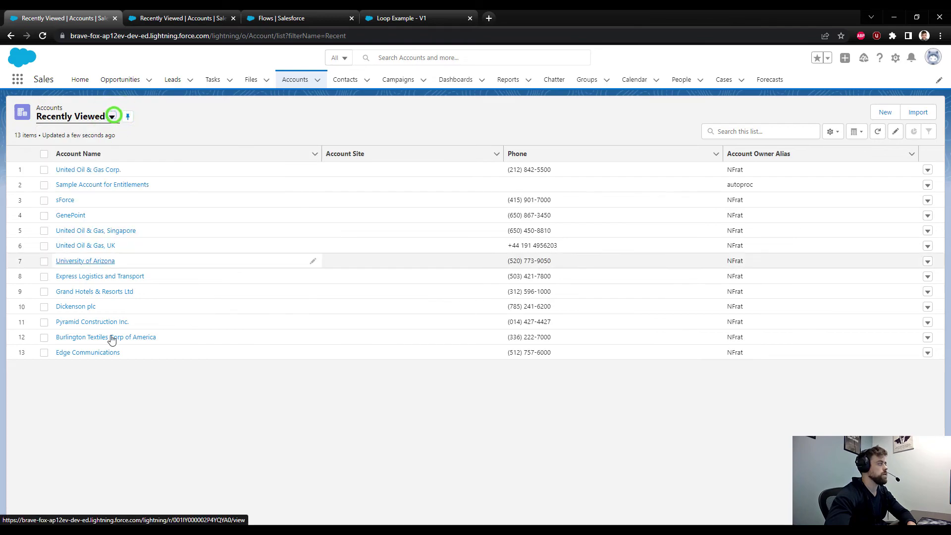
{"action": "left_click", "coordinate": [832, 132]}
{"action": "left_click", "coordinate": [836, 135]}
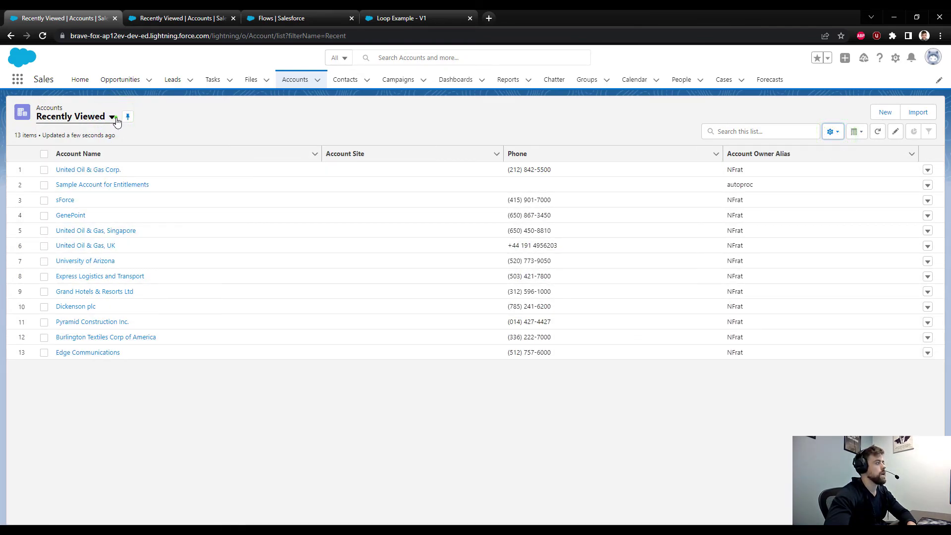
{"action": "left_click", "coordinate": [113, 117]}
{"action": "left_click", "coordinate": [68, 155]}
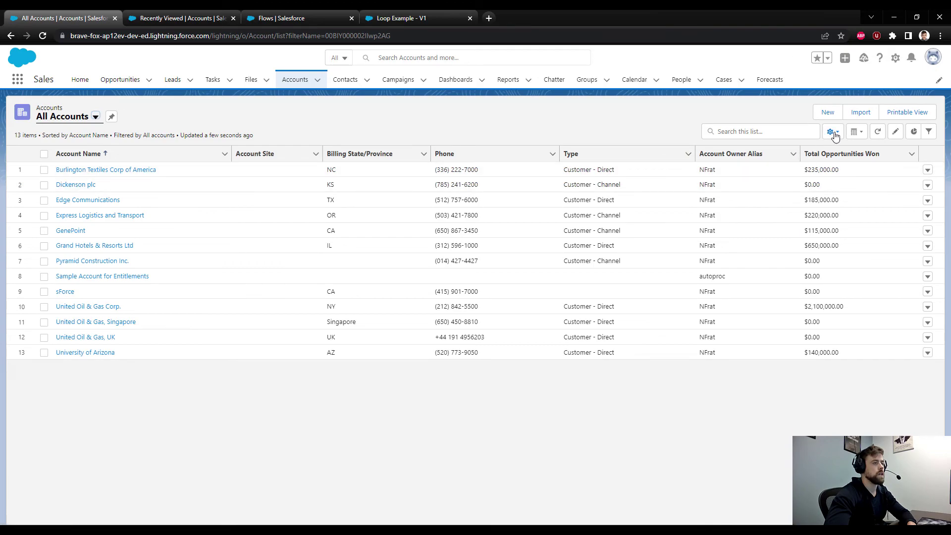
Add the Number of Contacts field to the All Accounts list view's displayed fields and sort the list by it in descending order.
{"action": "left_click", "coordinate": [836, 135]}
{"action": "left_click", "coordinate": [803, 255]}
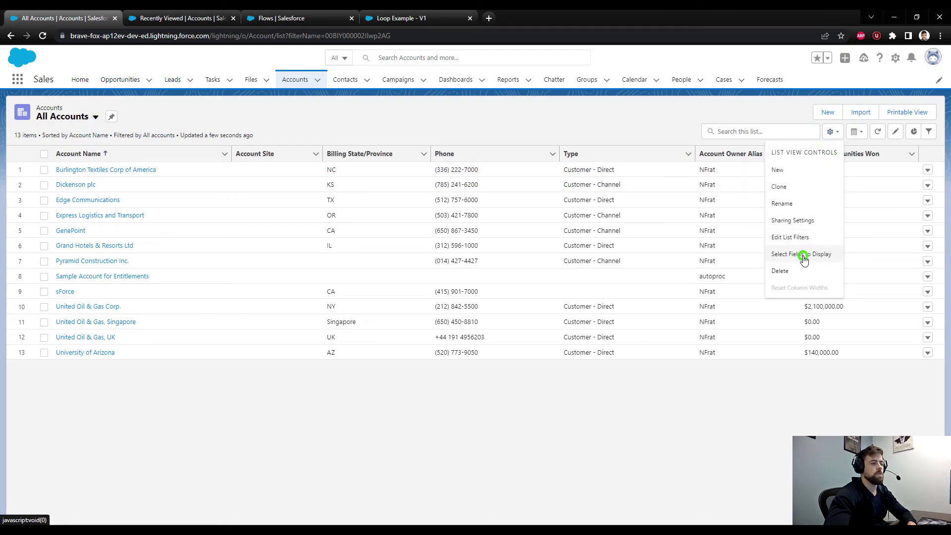
{"action": "scroll", "coordinate": [445, 286], "scroll_direction": "down", "scroll_amount": 5}
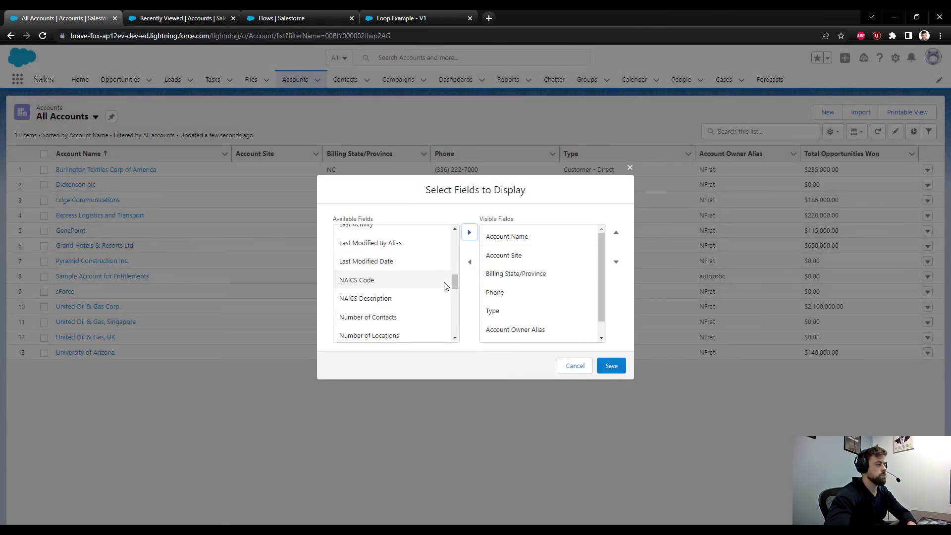
{"action": "scroll", "coordinate": [431, 289], "scroll_direction": "down", "scroll_amount": 3}
{"action": "scroll", "coordinate": [418, 296], "scroll_direction": "up", "scroll_amount": 3}
{"action": "left_click", "coordinate": [384, 318]}
{"action": "left_click", "coordinate": [469, 232]}
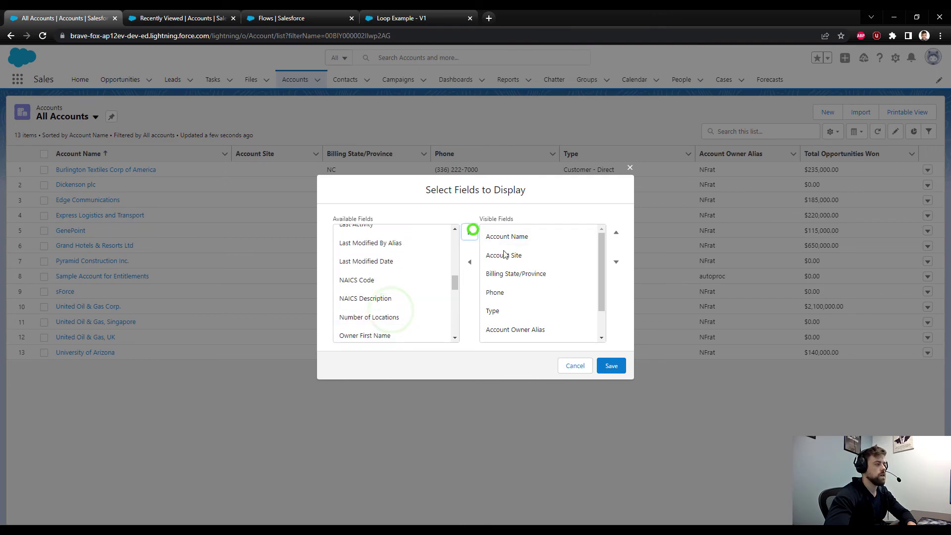
{"action": "left_click", "coordinate": [609, 360]}
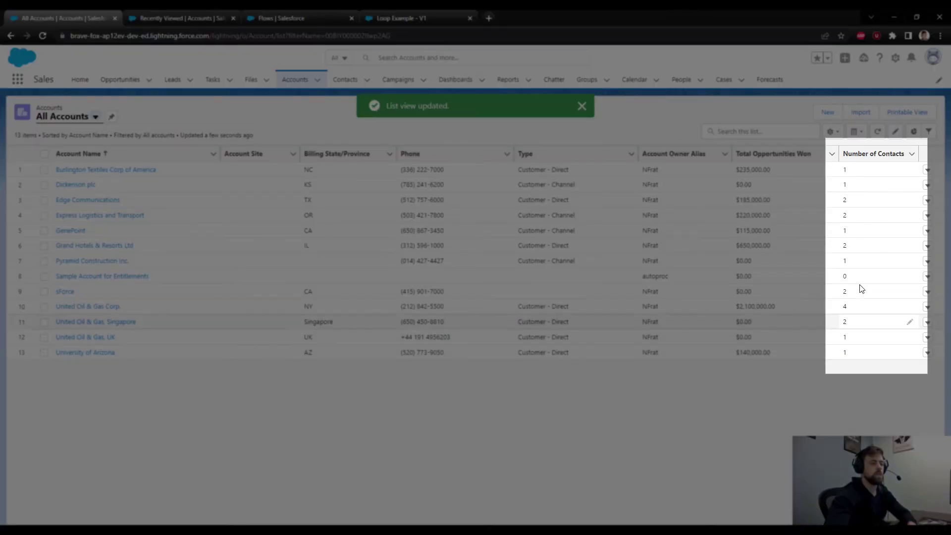
{"action": "left_click", "coordinate": [860, 155]}
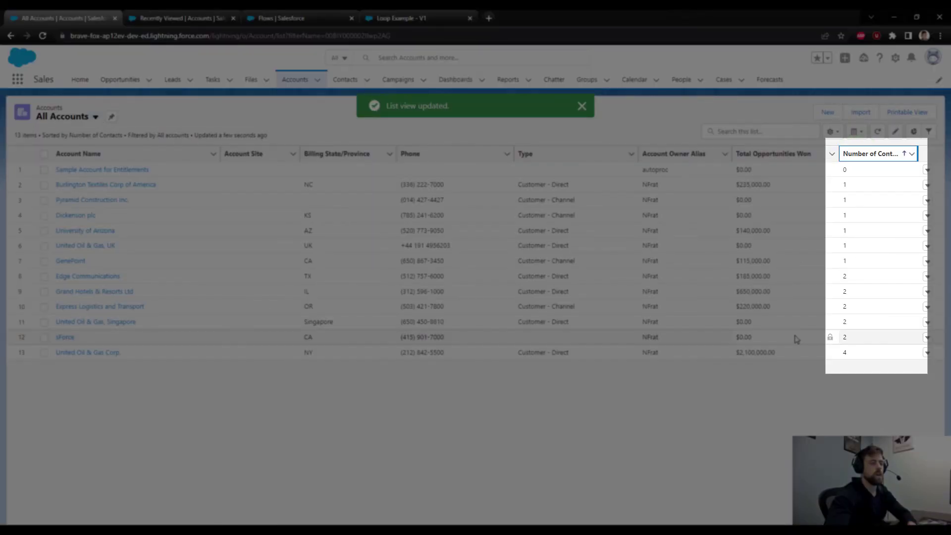
{"action": "left_click", "coordinate": [867, 155]}
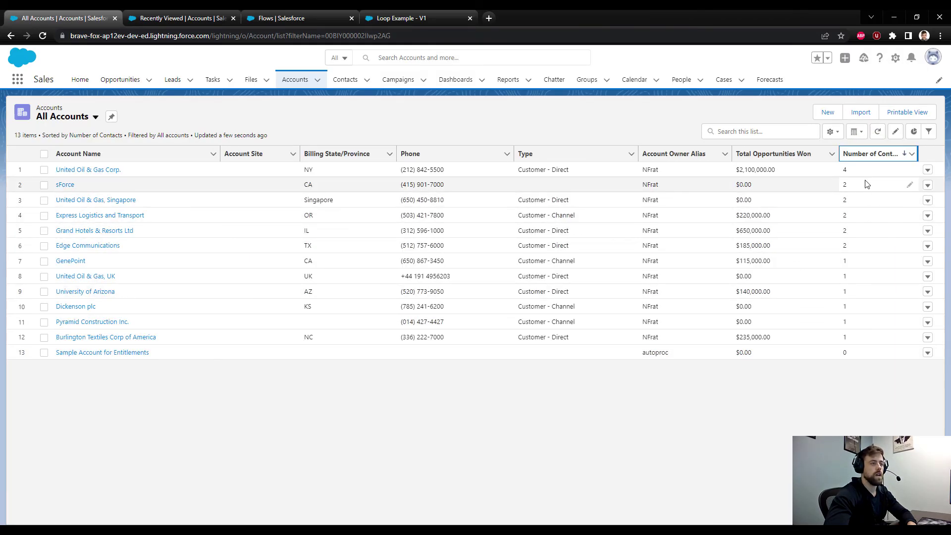
Open the sForce account in a new tab, compare its related contacts with its Number of Contacts in the list, and return to the Loop Example flow.
{"action": "right_click", "coordinate": [55, 188]}
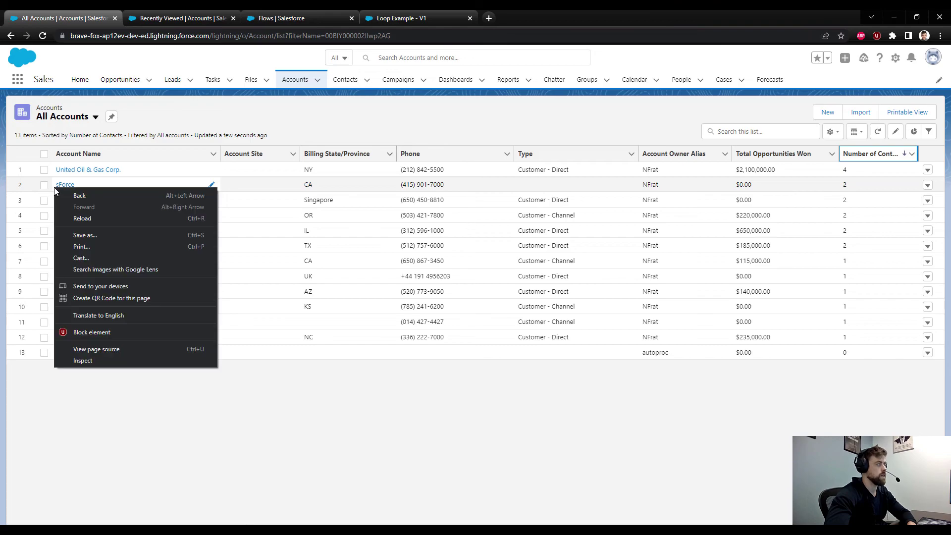
{"action": "left_click", "coordinate": [158, 130]}
{"action": "right_click", "coordinate": [63, 186]}
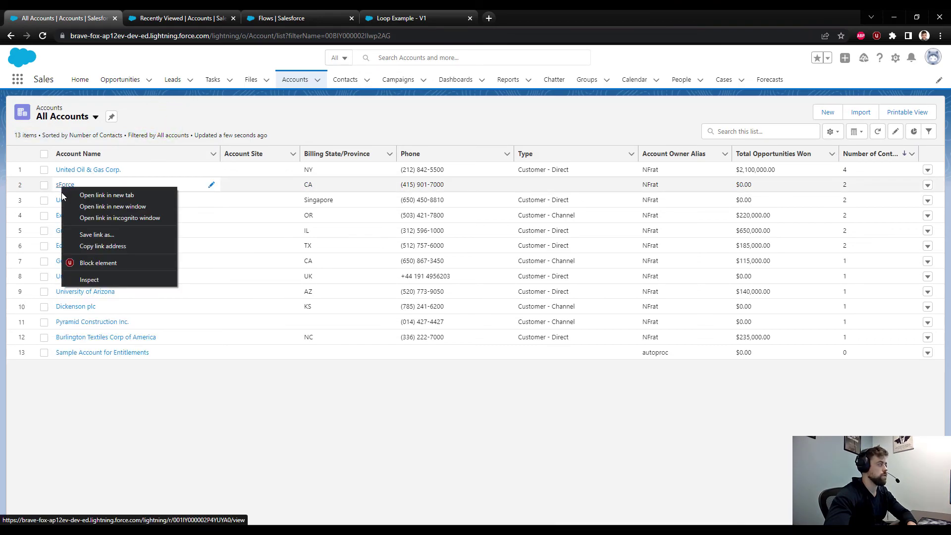
{"action": "left_click", "coordinate": [106, 195]}
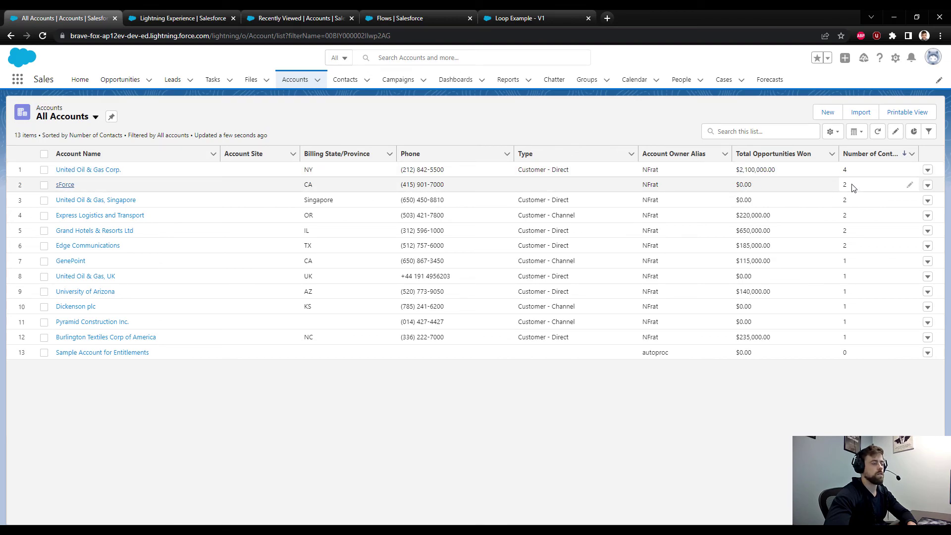
{"action": "key", "text": "ctrl+Tab"}
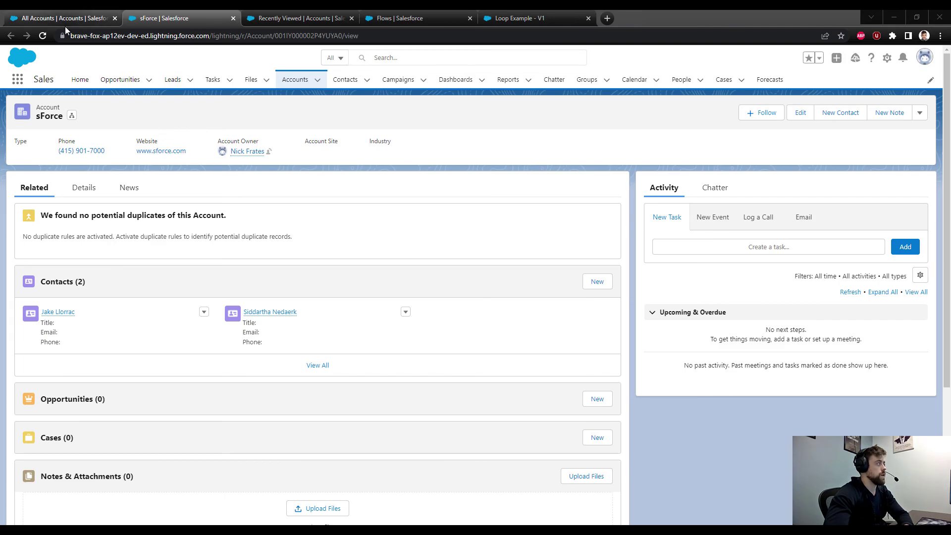
{"action": "left_click", "coordinate": [66, 23]}
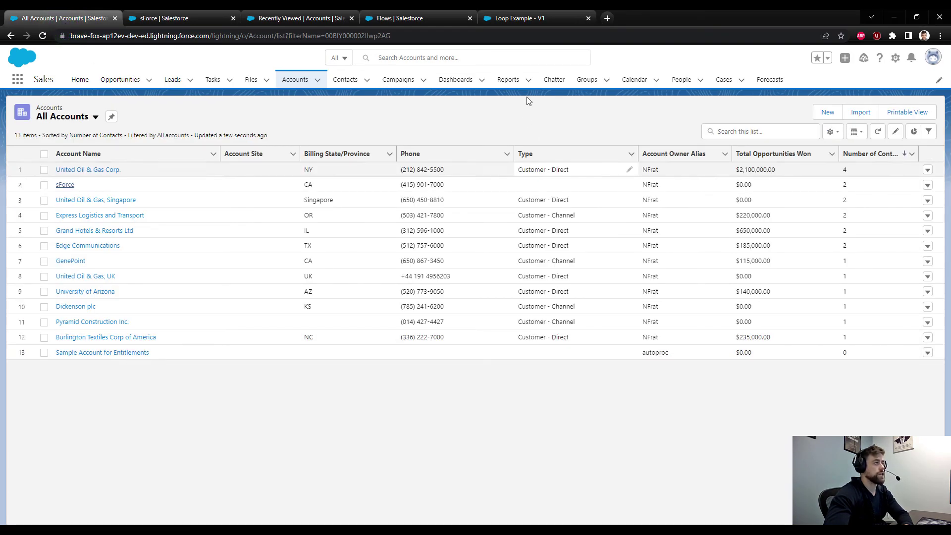
{"action": "left_click", "coordinate": [515, 18]}
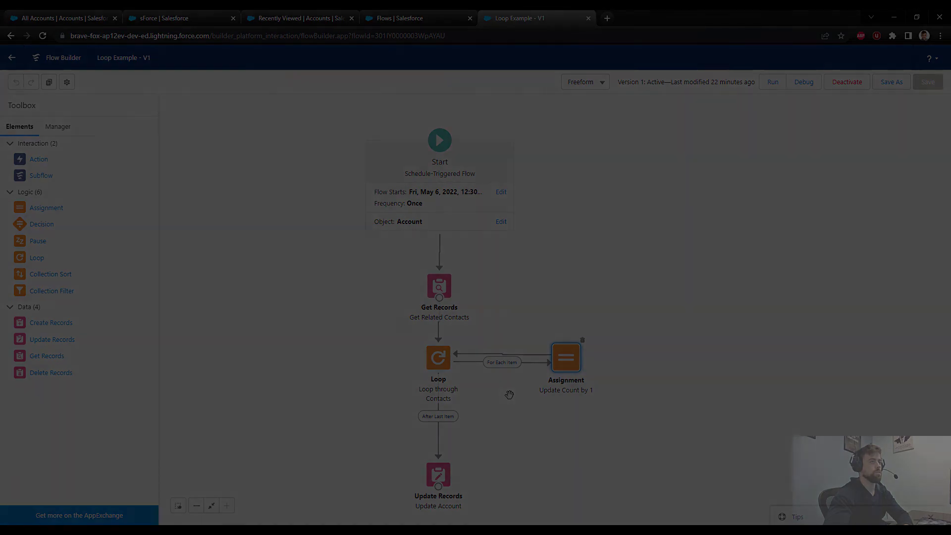